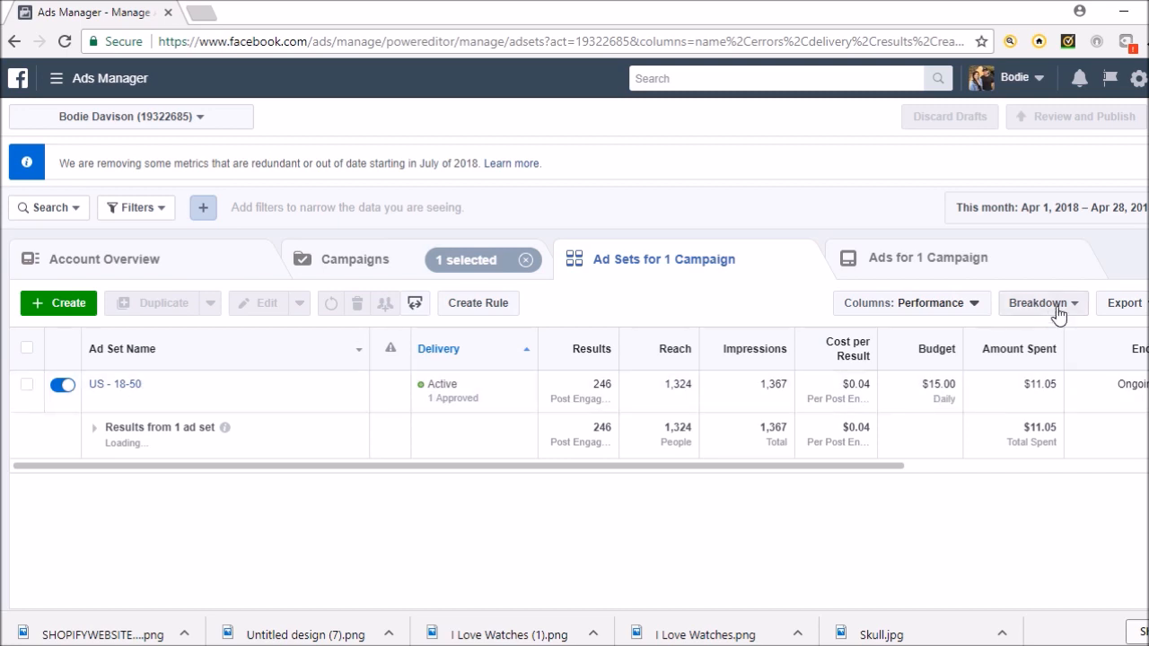
Step: View the ad set's metrics with the Delivery column preset and with the Engagement preset
{"action": "left_click", "coordinate": [975, 305]}
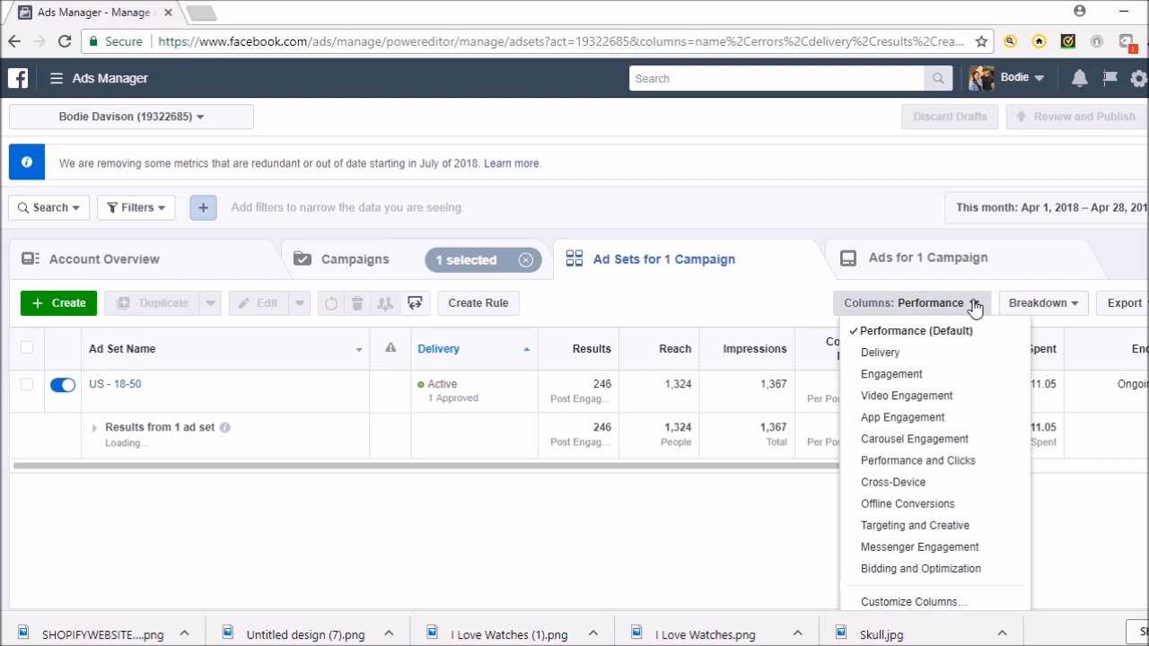
{"action": "left_click", "coordinate": [908, 356]}
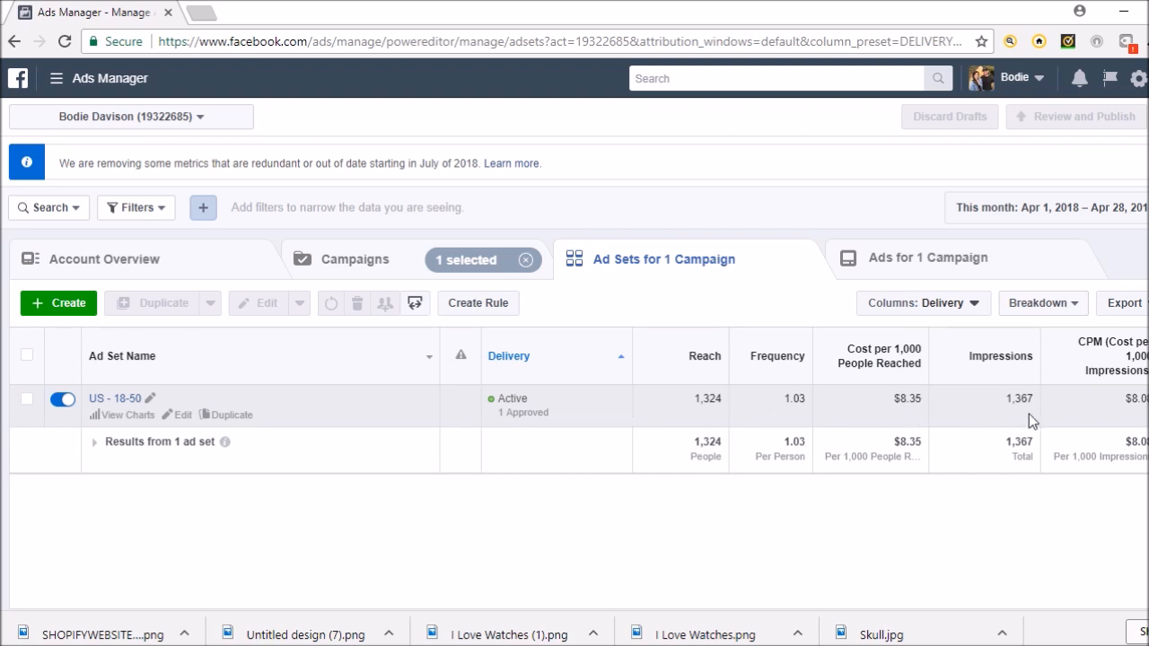
{"action": "left_click", "coordinate": [975, 303]}
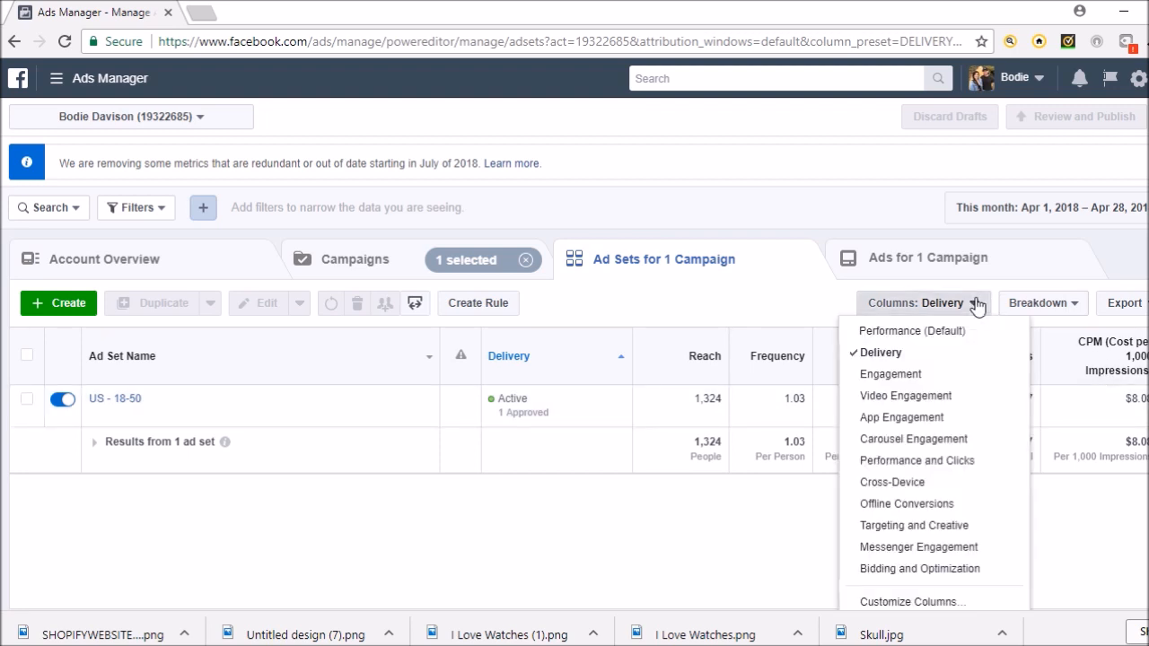
{"action": "left_click", "coordinate": [935, 382]}
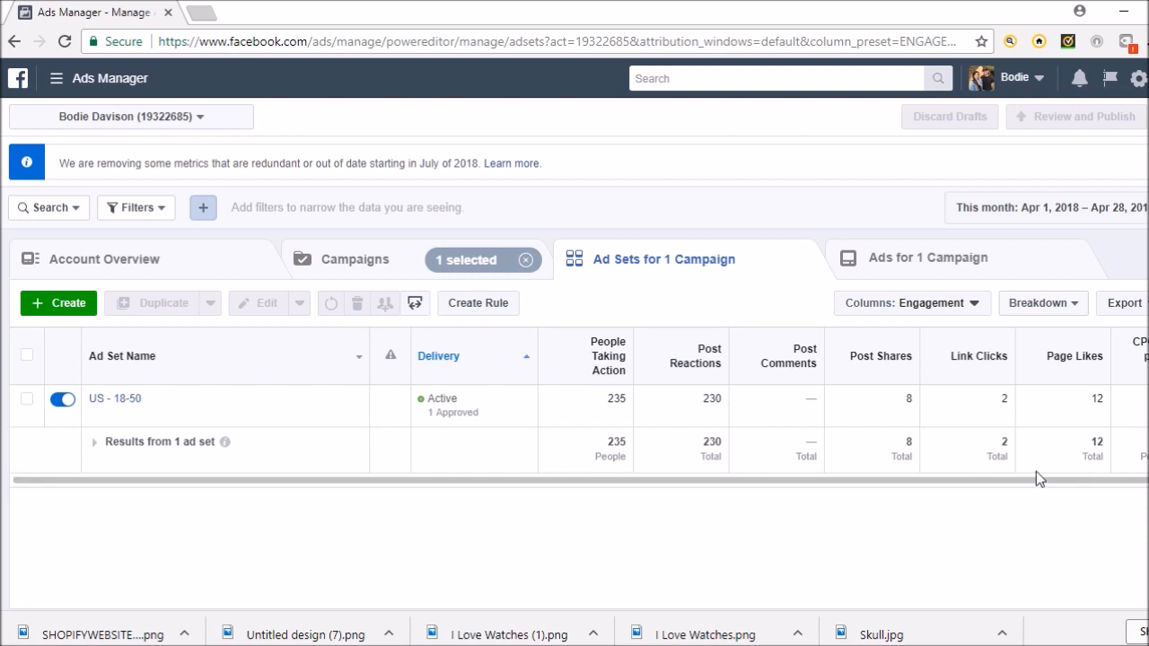
{"action": "left_click_drag", "start_coordinate": [1029, 482], "coordinate": [1102, 483]}
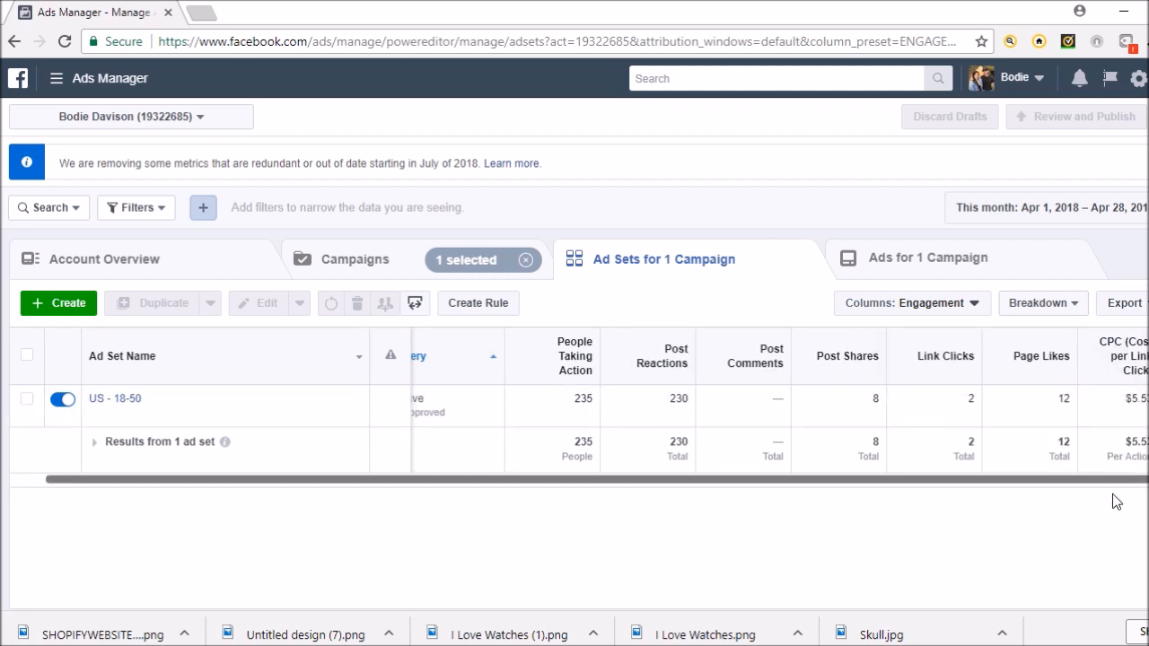
{"action": "left_click_drag", "start_coordinate": [1103, 480], "coordinate": [957, 488]}
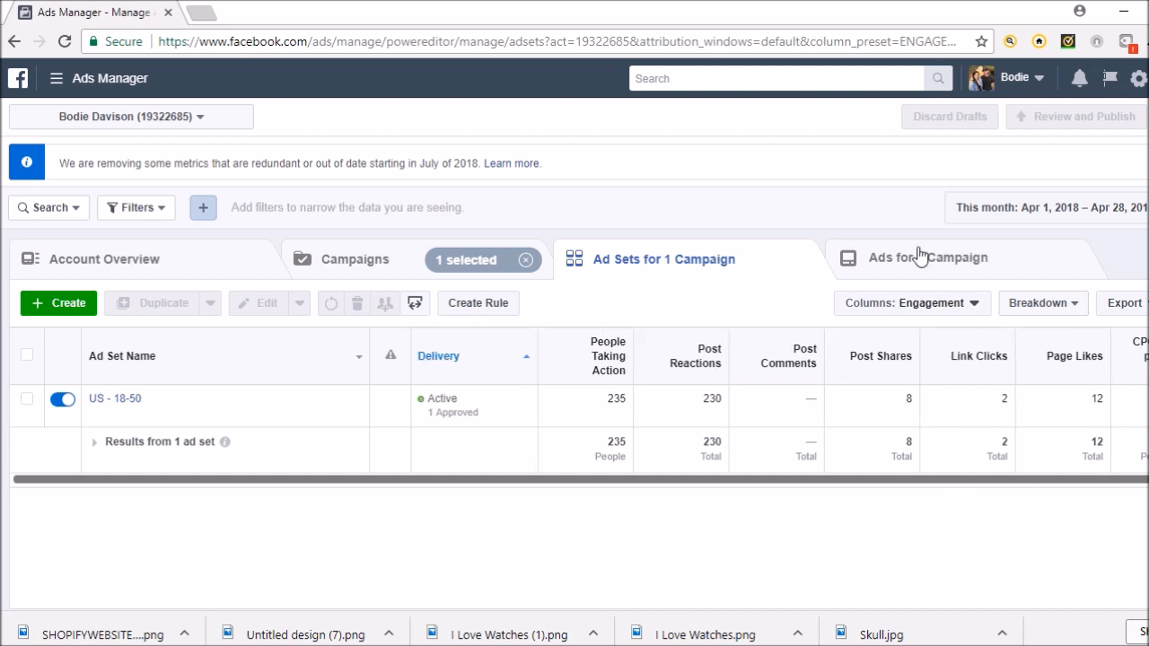
Step: Switch the ad set columns to the Performance and Clicks preset and examine its CPM, CTR and CPC metrics
{"action": "left_click", "coordinate": [973, 306]}
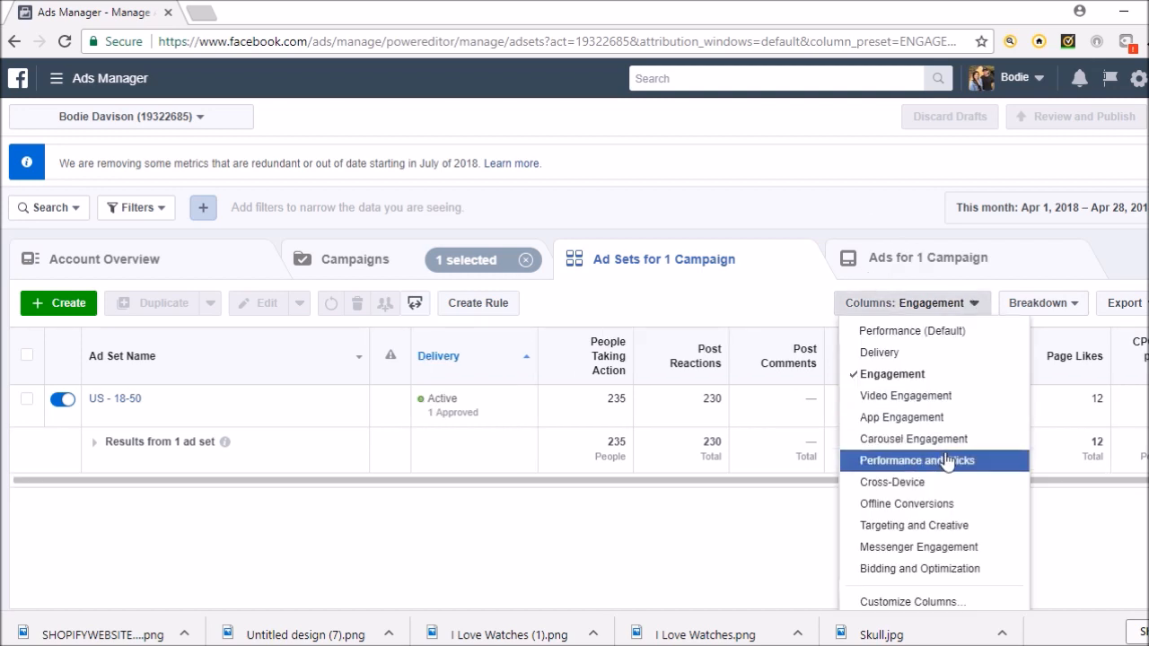
{"action": "left_click", "coordinate": [947, 460]}
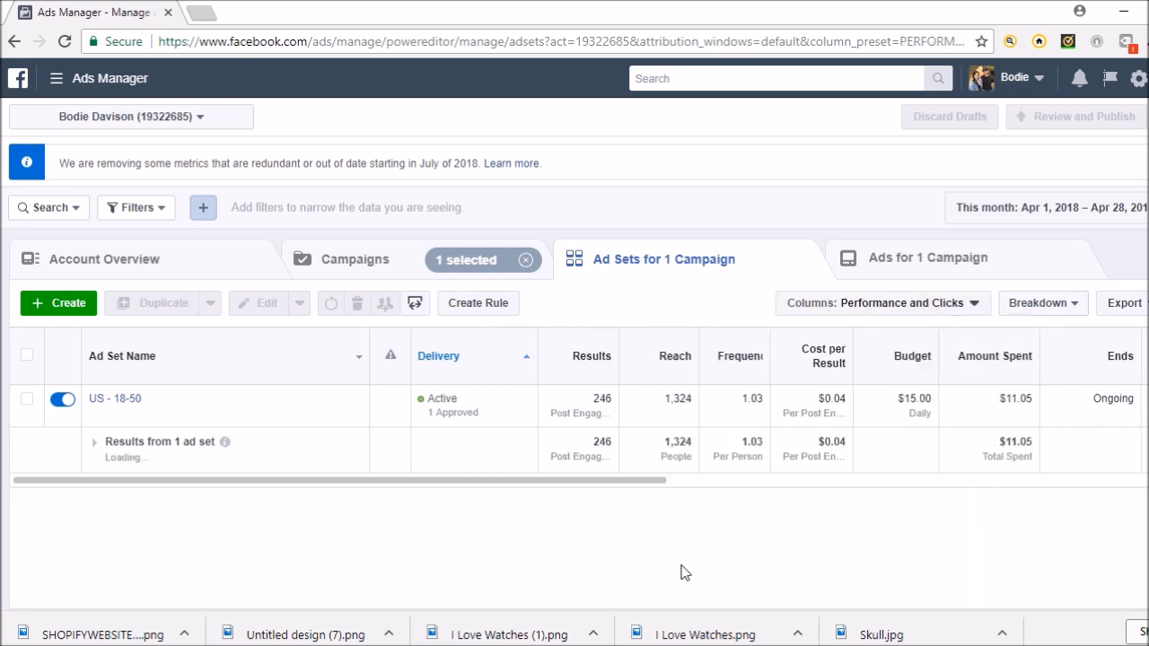
{"action": "mouse_move", "coordinate": [759, 359]}
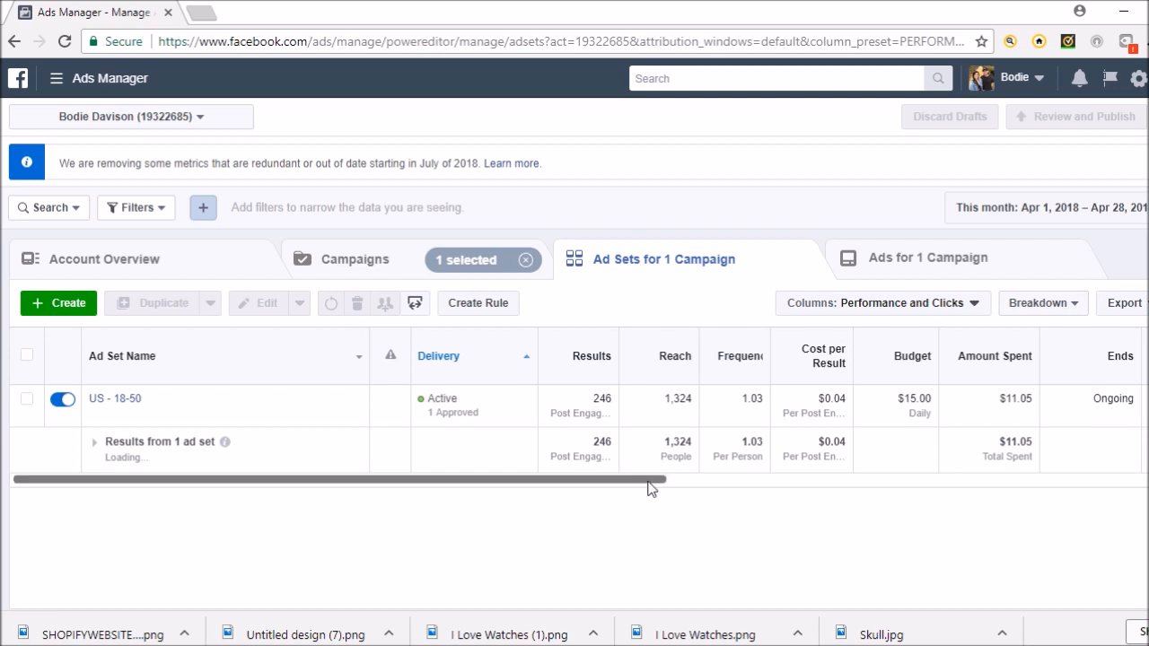
{"action": "left_click_drag", "start_coordinate": [651, 487], "coordinate": [1148, 500]}
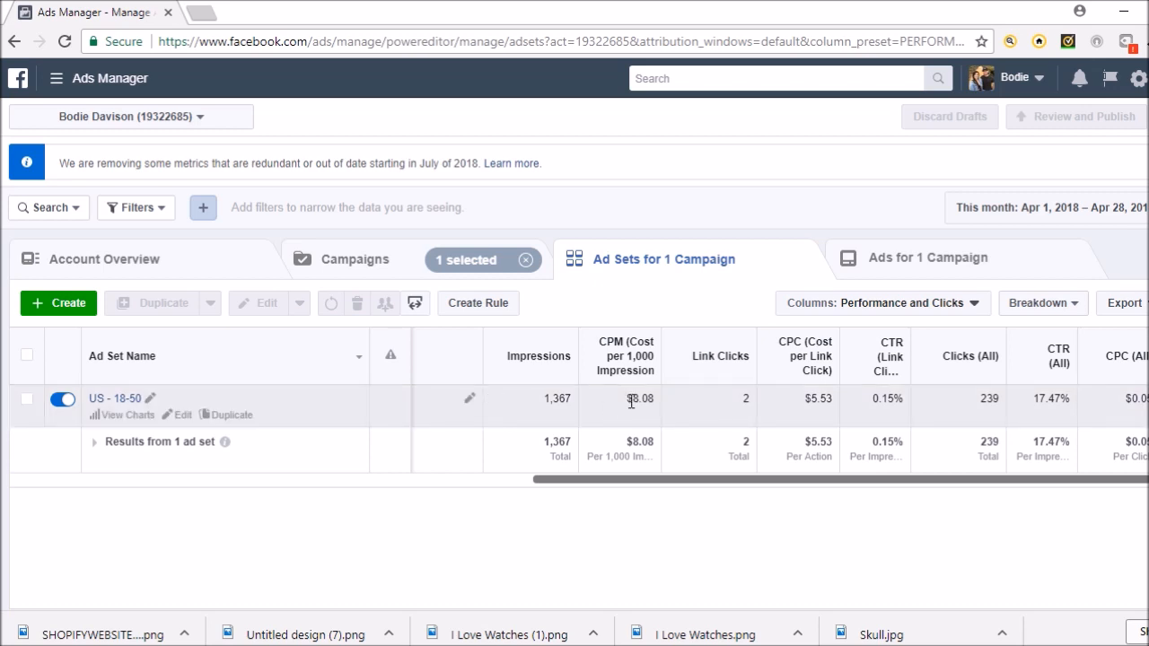
{"action": "mouse_move", "coordinate": [619, 361]}
{"action": "mouse_move", "coordinate": [891, 366]}
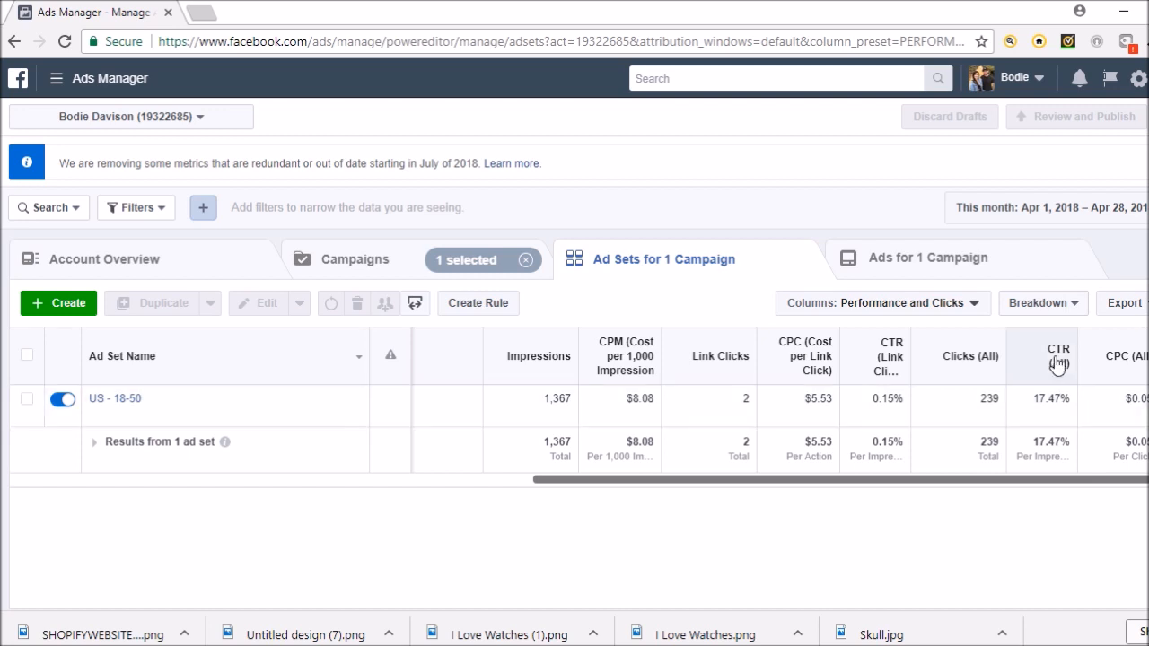
{"action": "mouse_move", "coordinate": [1059, 363]}
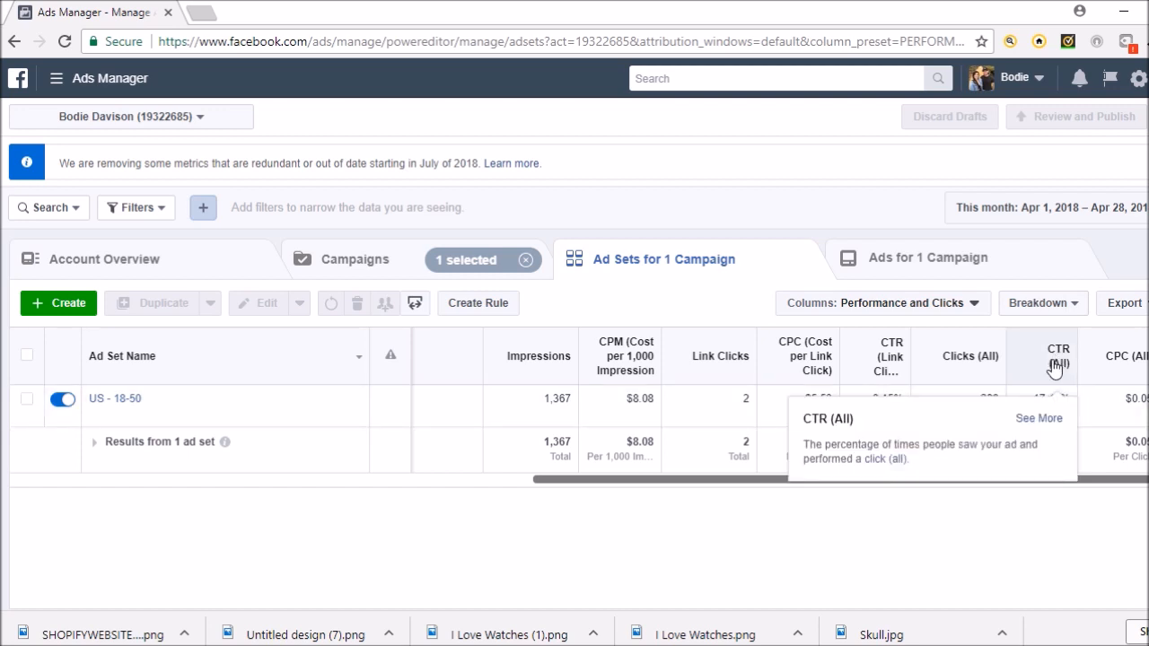
{"action": "mouse_move", "coordinate": [976, 364]}
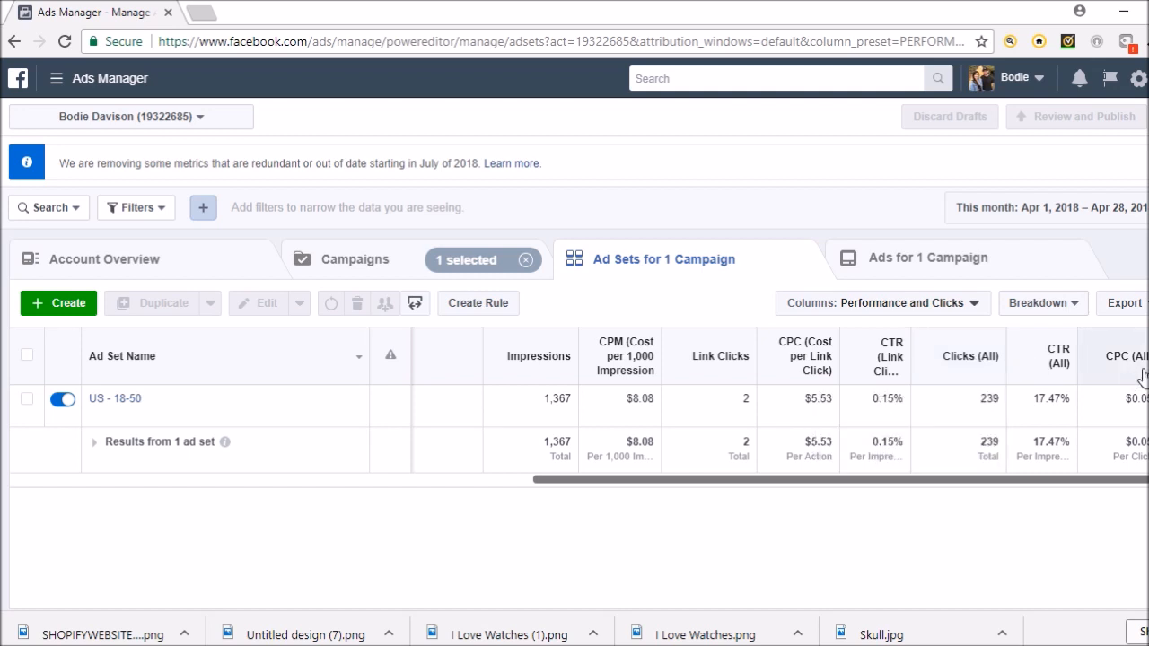
{"action": "mouse_move", "coordinate": [1142, 370]}
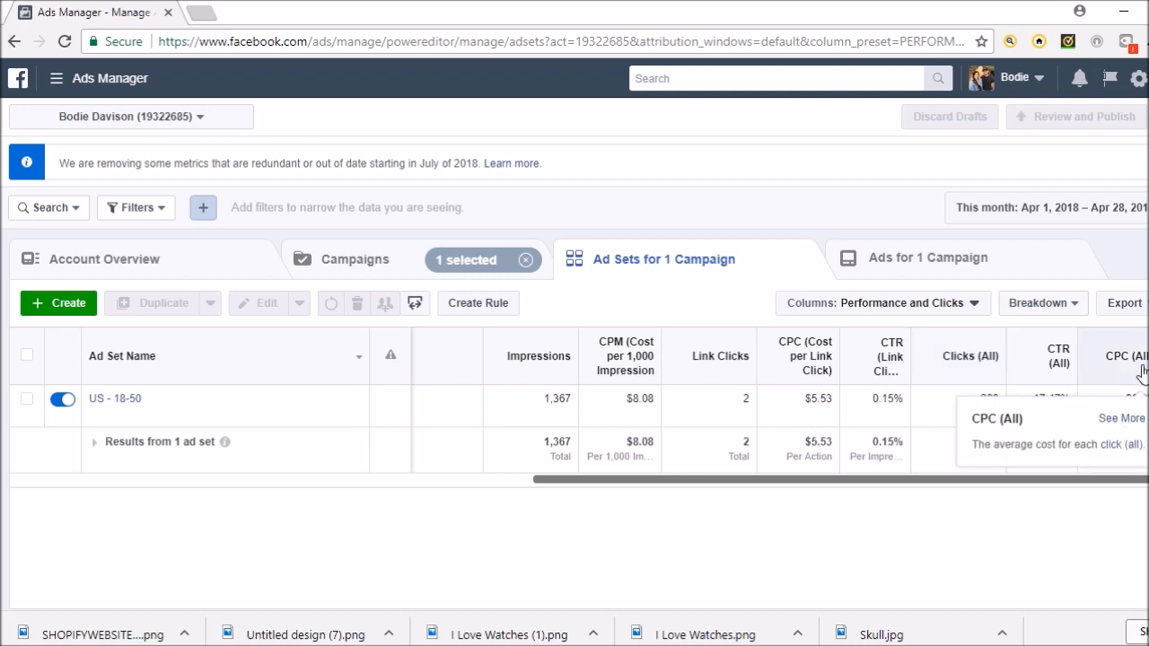
Step: Customize the columns by removing Ends and Schedule from the selected columns
{"action": "left_click", "coordinate": [977, 302]}
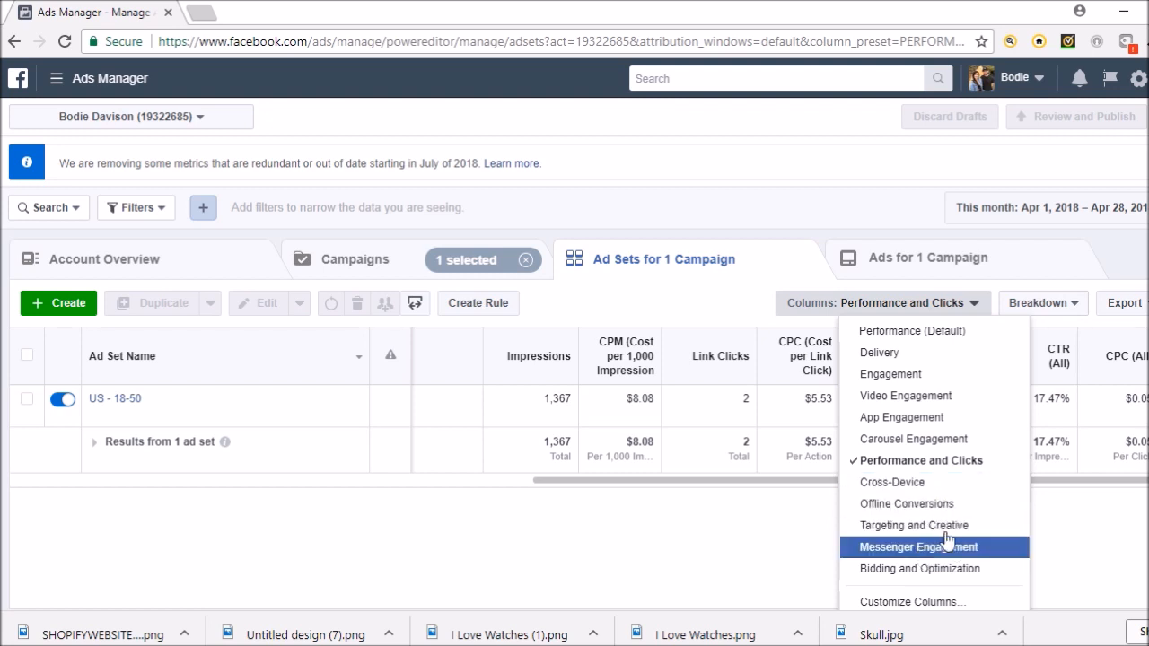
{"action": "left_click", "coordinate": [1148, 633]}
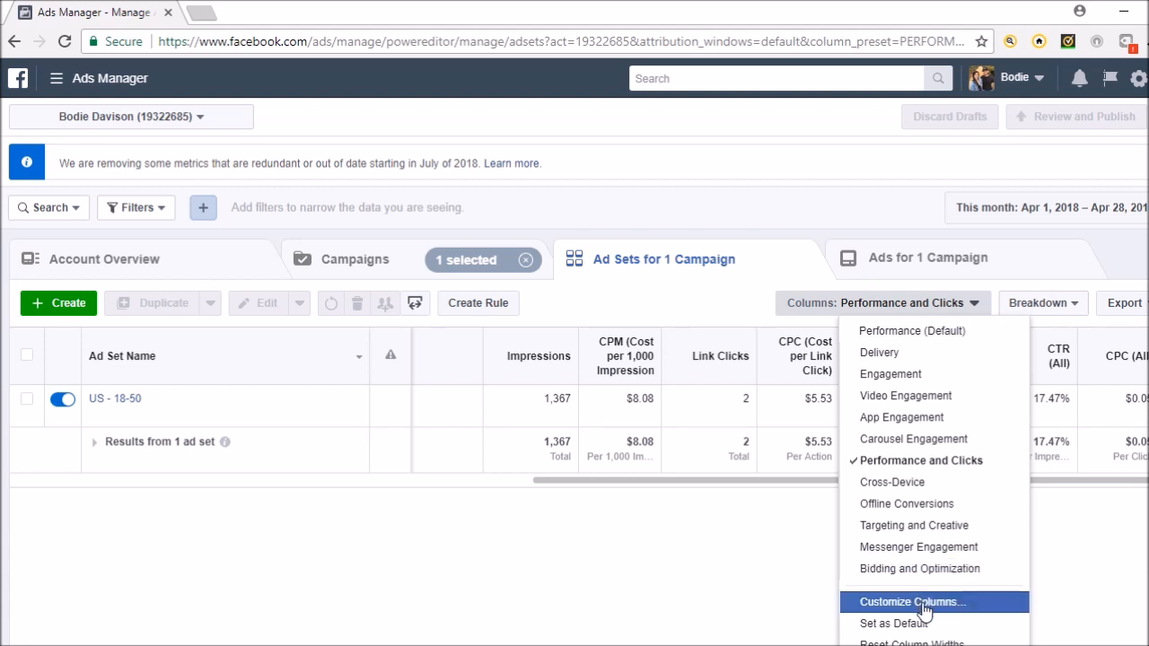
{"action": "left_click", "coordinate": [925, 603]}
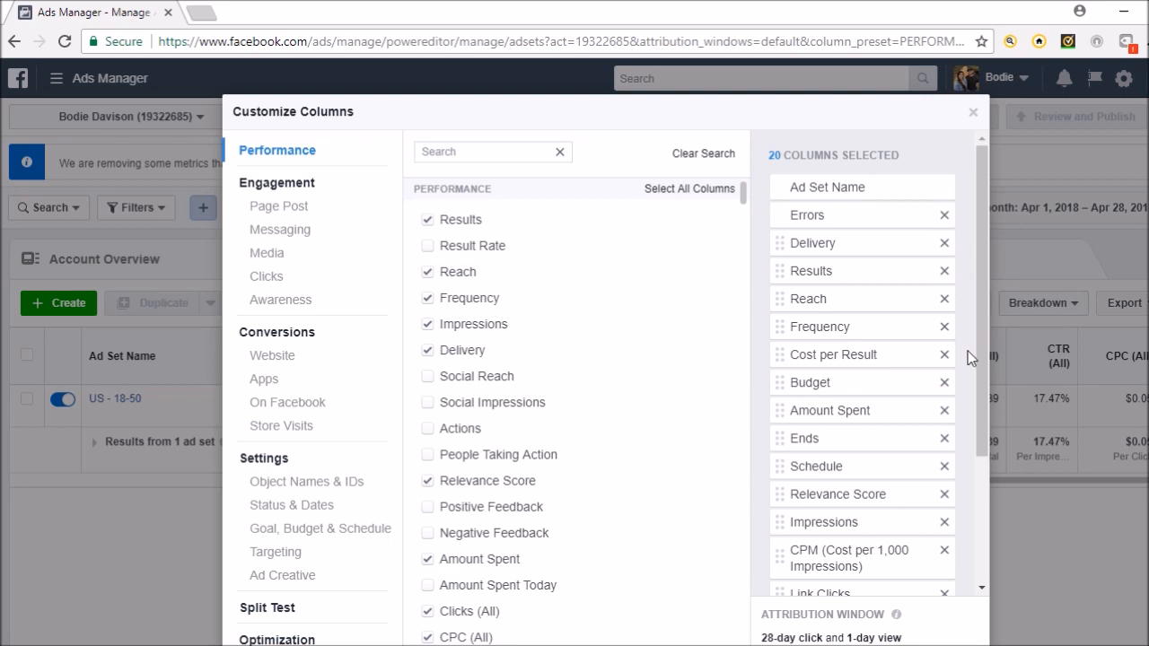
{"action": "left_click", "coordinate": [944, 439]}
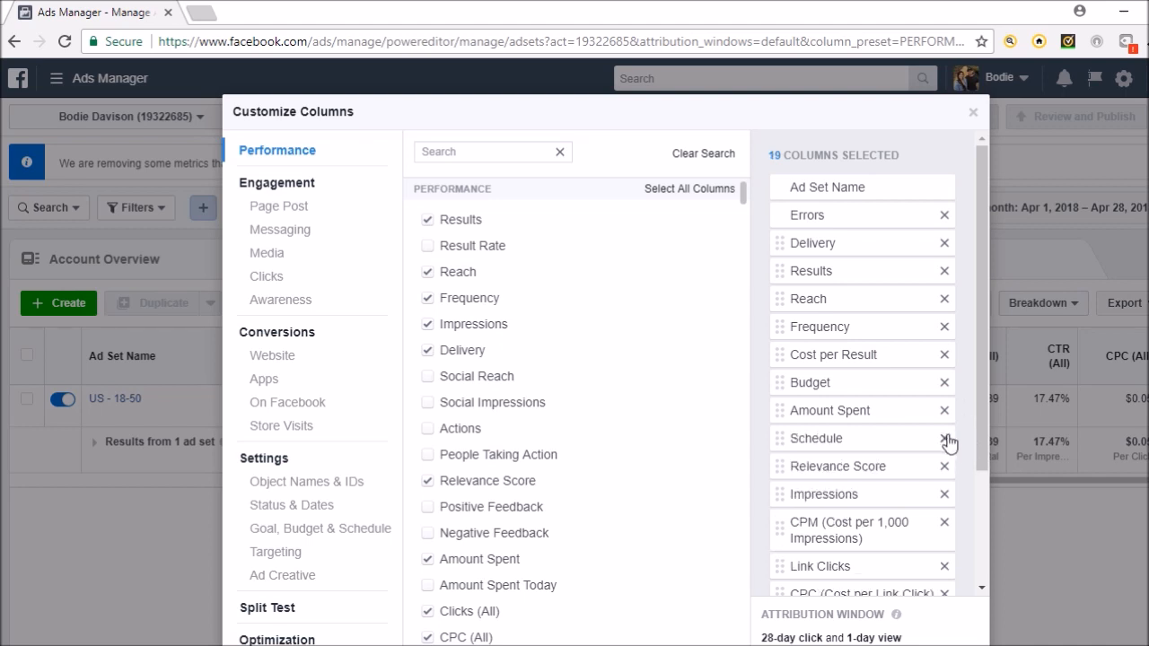
{"action": "left_click", "coordinate": [944, 439]}
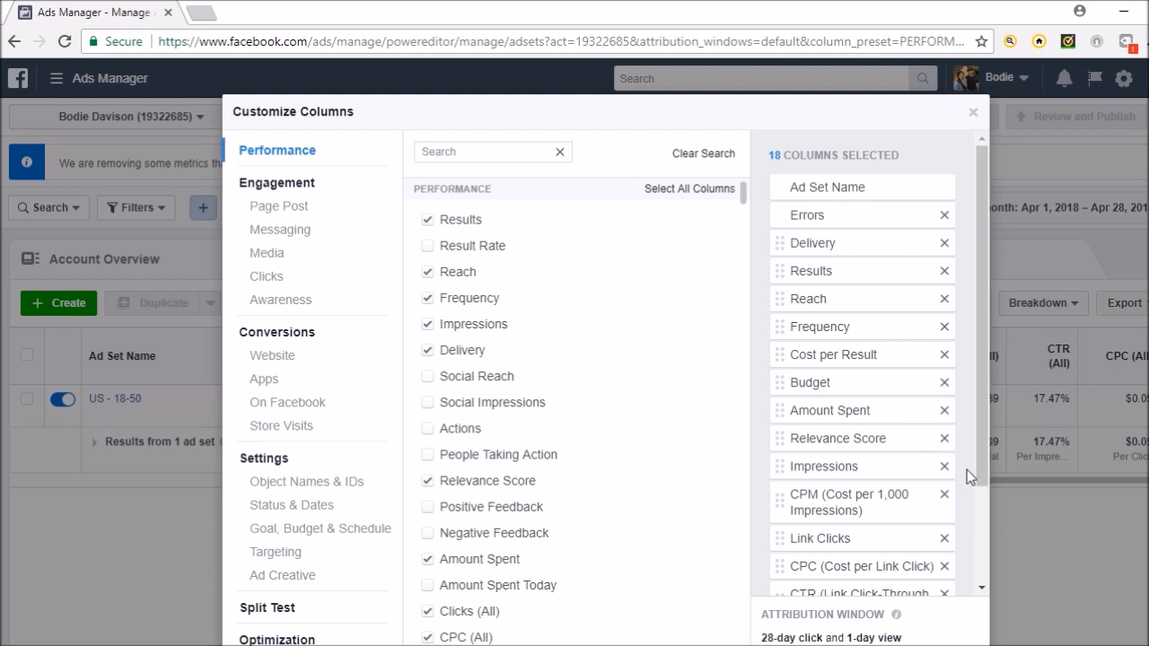
{"action": "left_click_drag", "start_coordinate": [979, 433], "coordinate": [980, 557]}
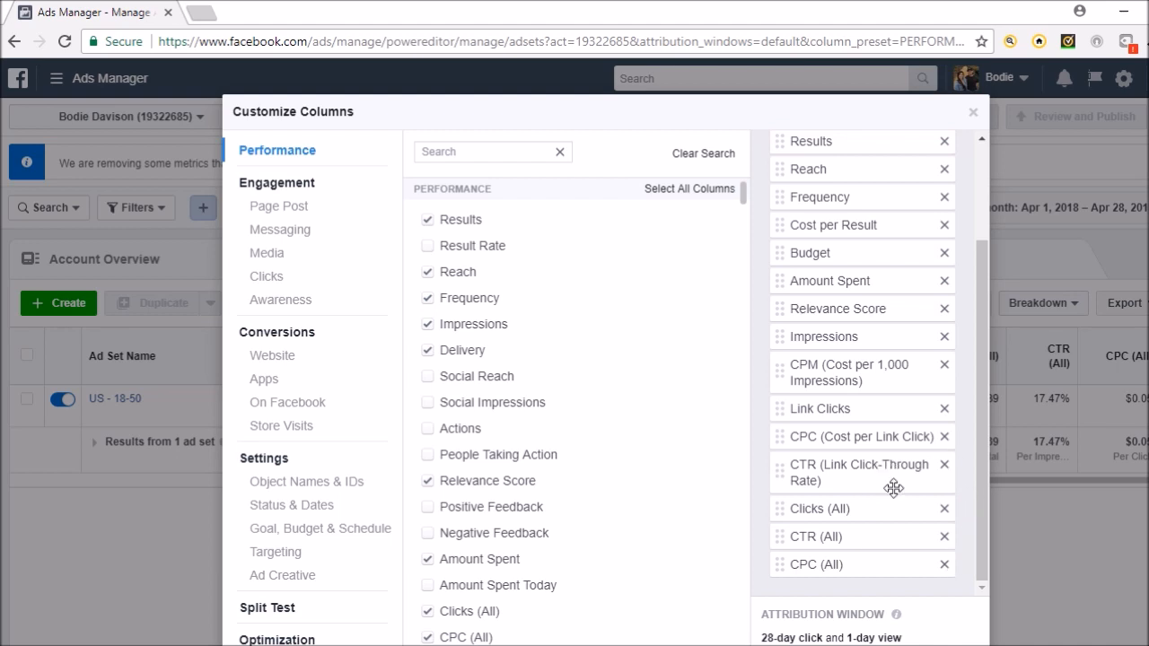
Step: Examine the Page Post, Messaging and Media metrics available as columns, including the video watch percentages
{"action": "left_click", "coordinate": [279, 207]}
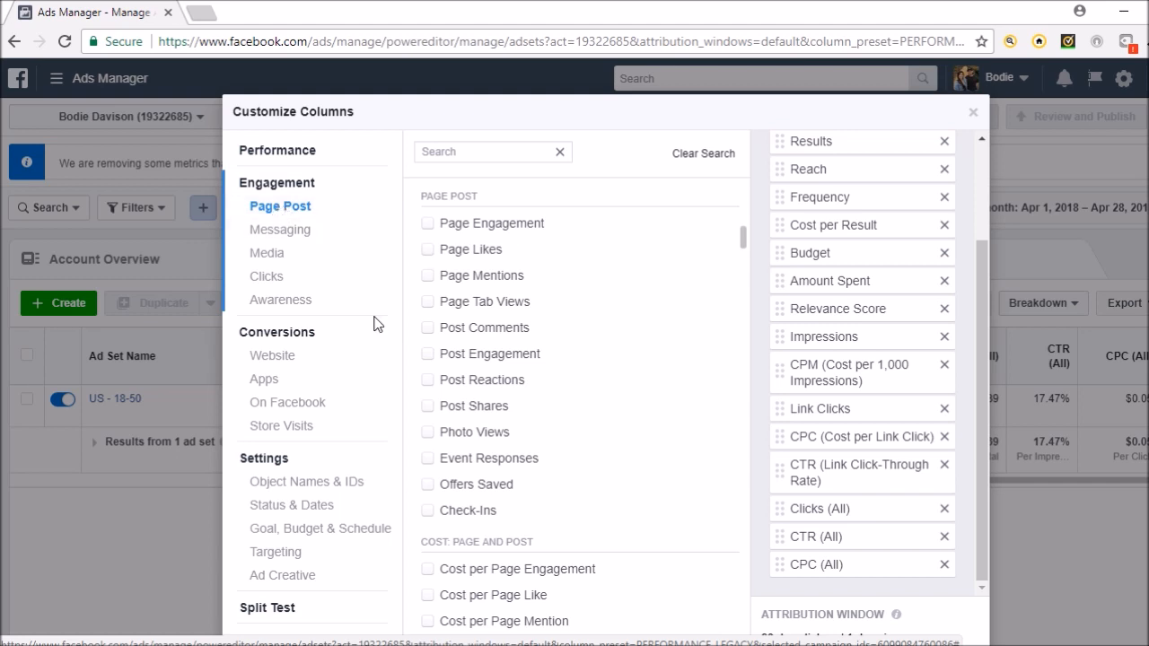
{"action": "scroll", "coordinate": [483, 490], "scroll_direction": "down", "scroll_amount": 2}
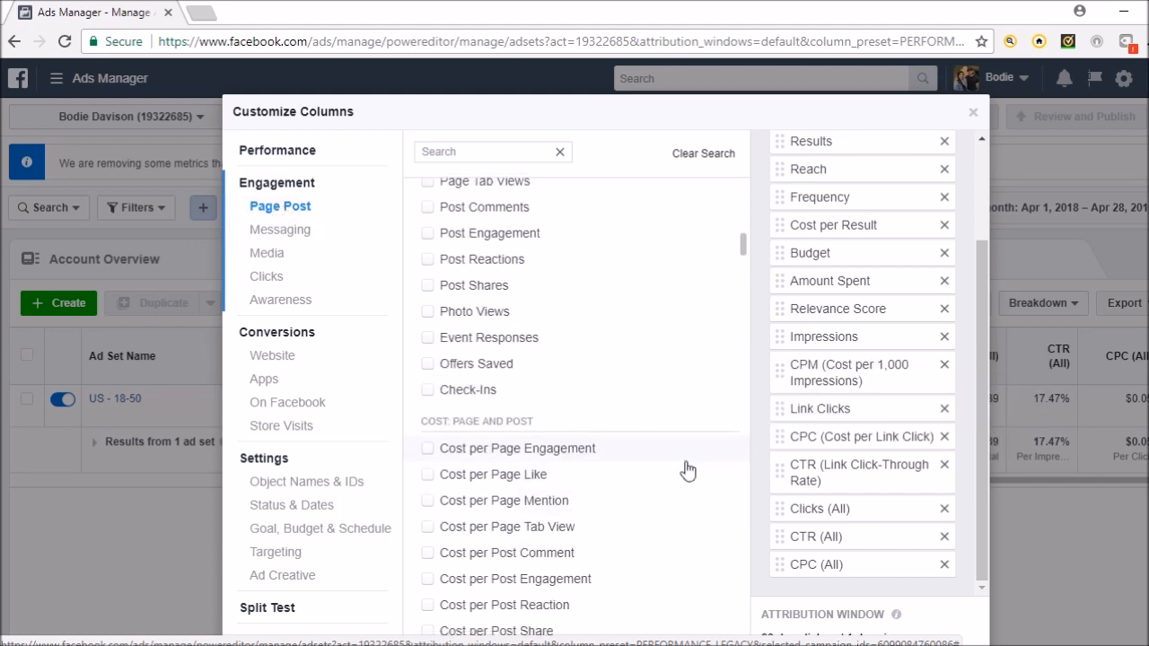
{"action": "left_click", "coordinate": [299, 232]}
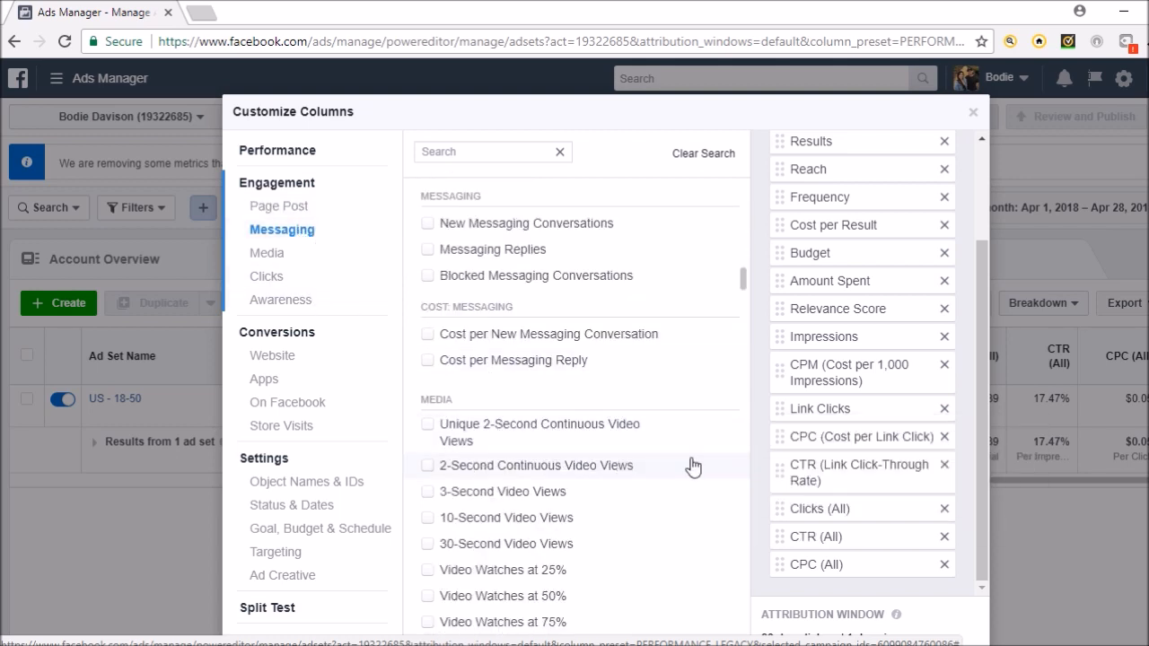
{"action": "scroll", "coordinate": [689, 464], "scroll_direction": "down", "scroll_amount": 3}
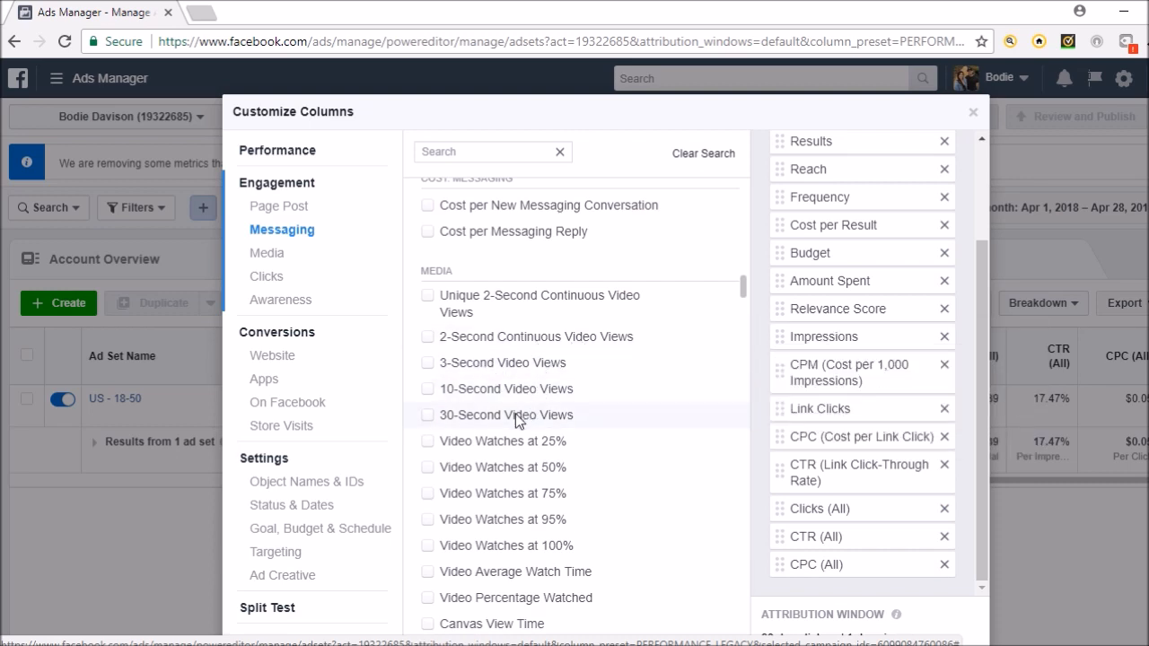
{"action": "mouse_move", "coordinate": [521, 447]}
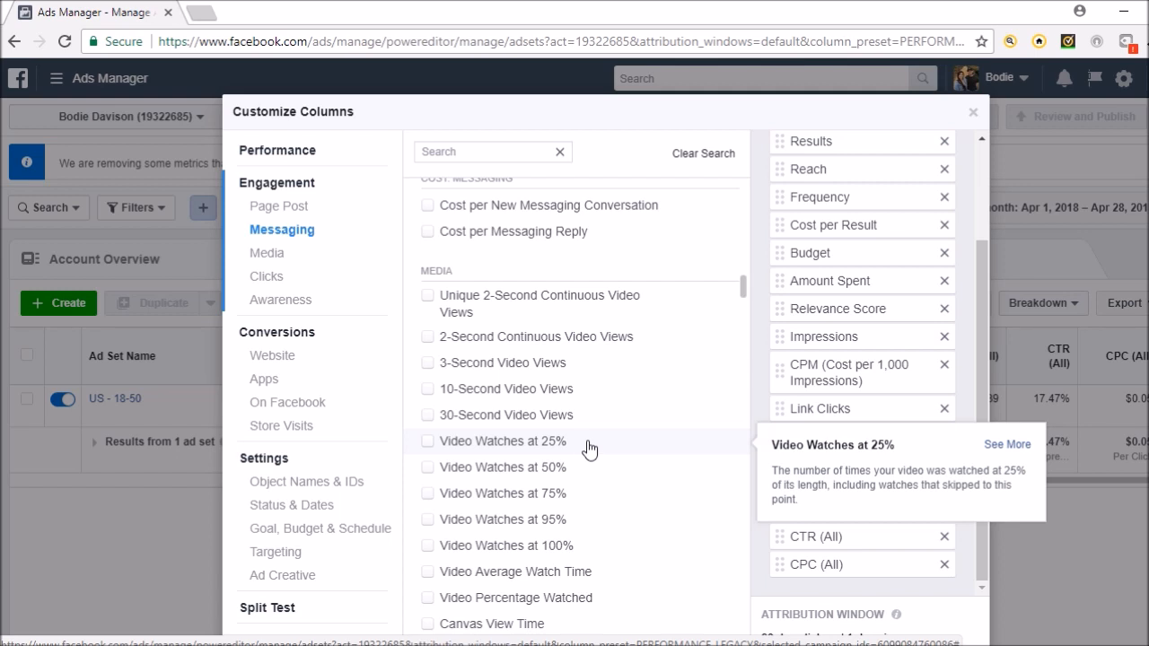
{"action": "mouse_move", "coordinate": [524, 362]}
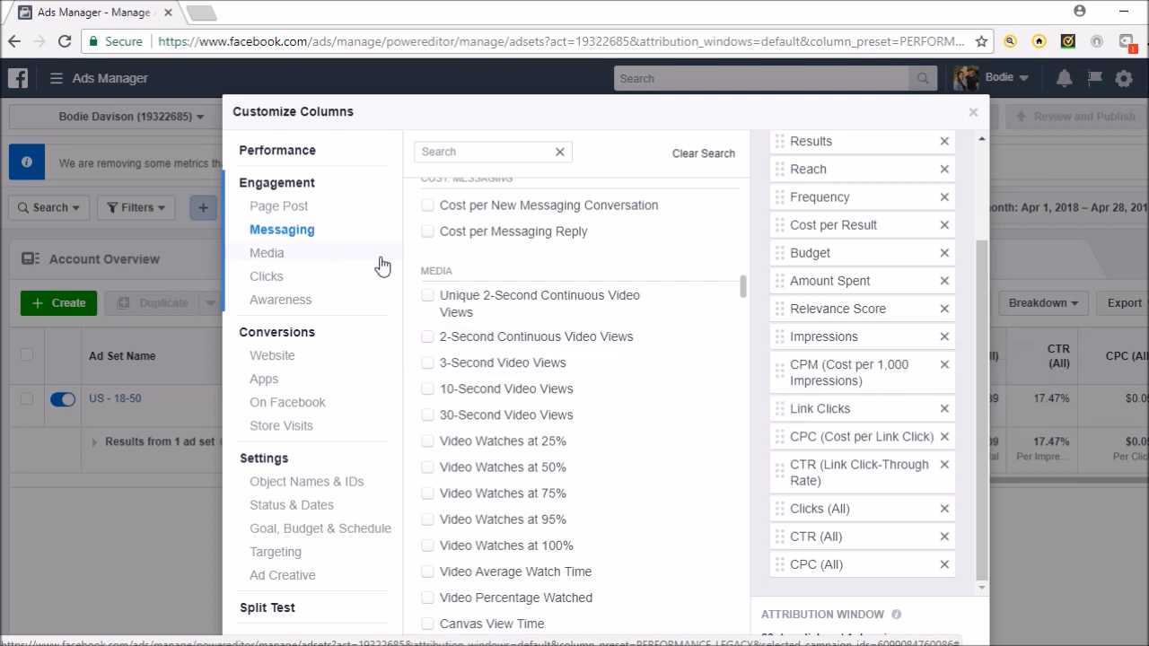
Step: Add the website conversion metrics Website Adds to Cart and Website Purchases to the selected columns
{"action": "left_click", "coordinate": [305, 359]}
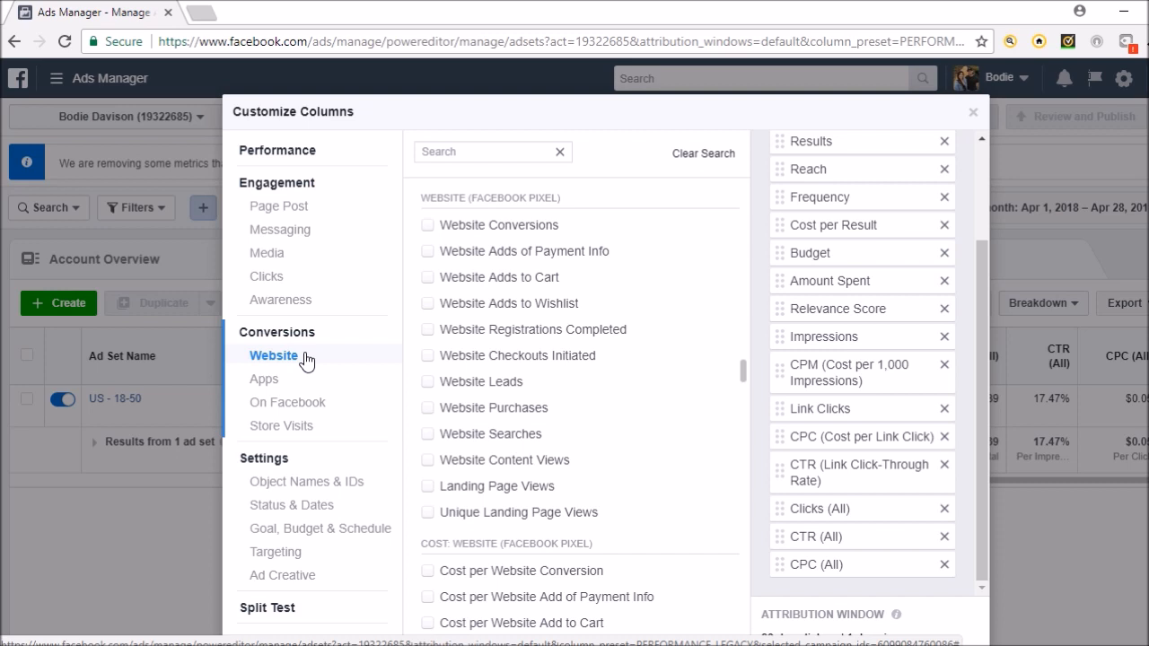
{"action": "left_click", "coordinate": [429, 279]}
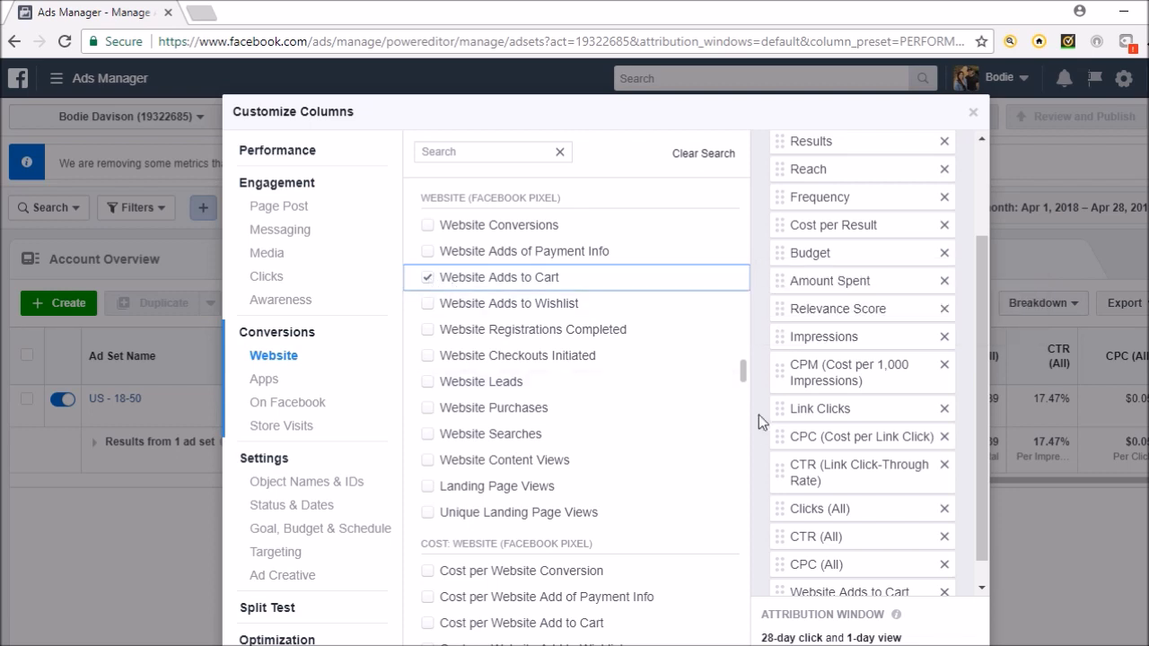
{"action": "mouse_move", "coordinate": [694, 434]}
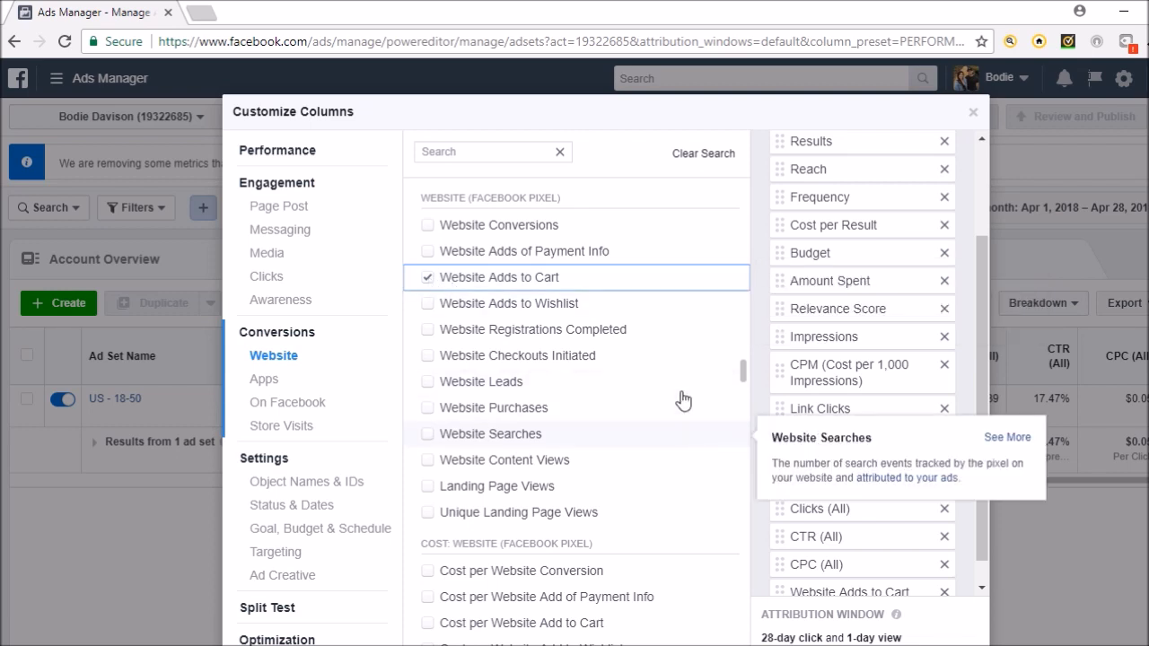
{"action": "mouse_move", "coordinate": [587, 359]}
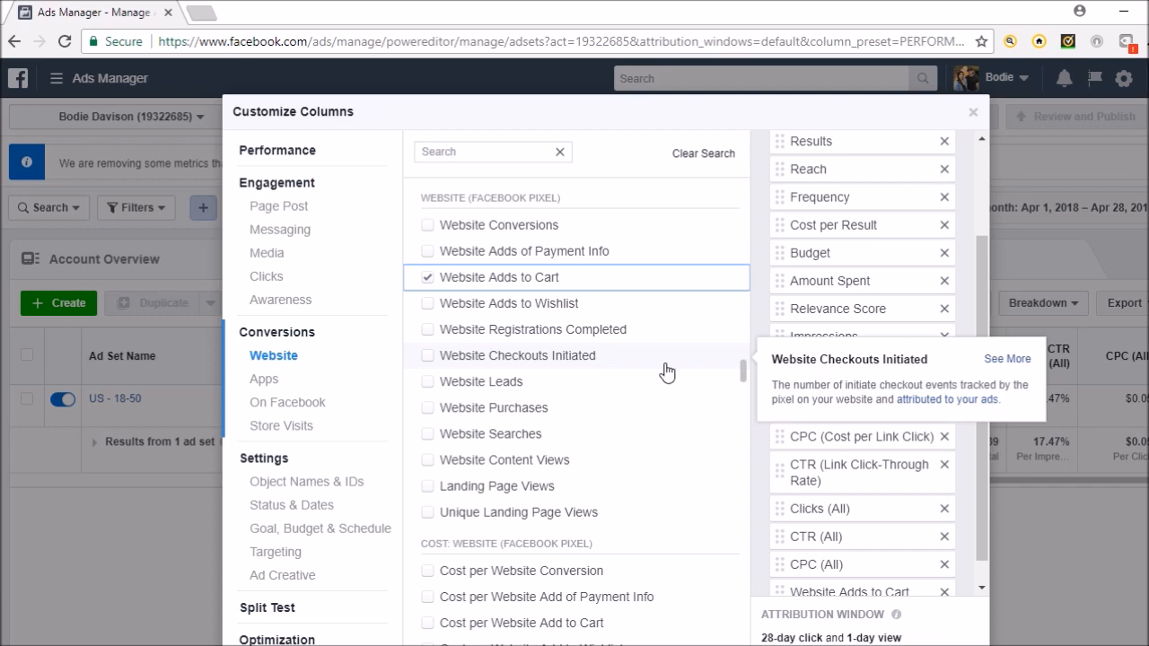
{"action": "left_click", "coordinate": [467, 407]}
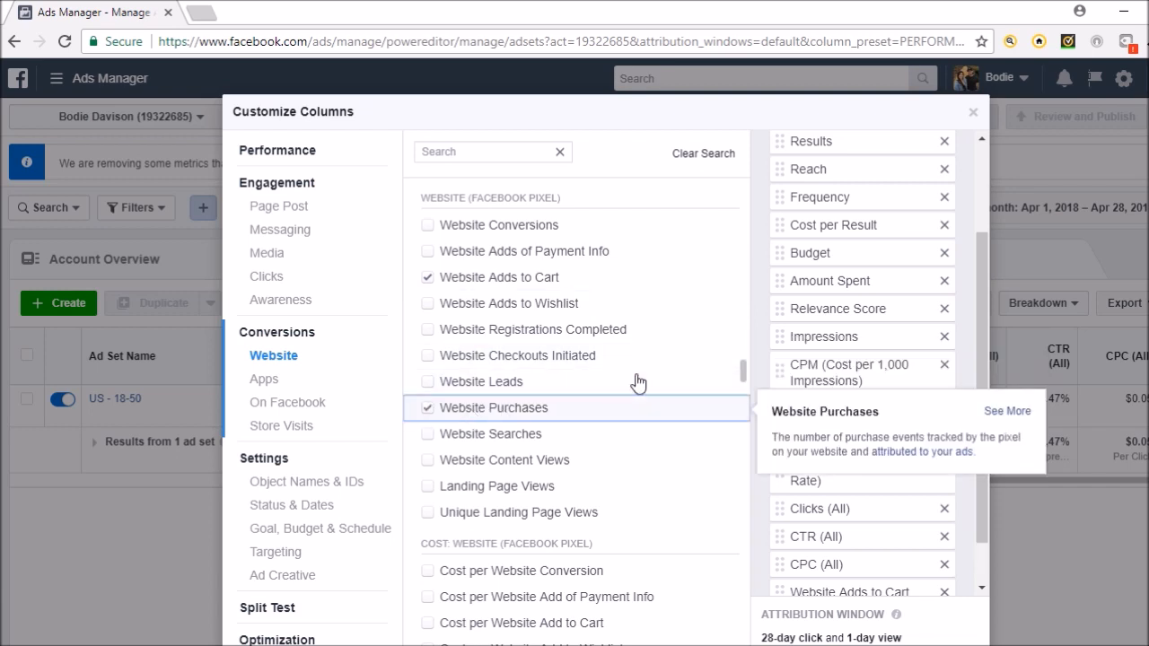
Step: Add the Facebook pixel cost metric Cost per Website Add to Cart to the selected columns
{"action": "scroll", "coordinate": [638, 383], "scroll_direction": "down", "scroll_amount": 1}
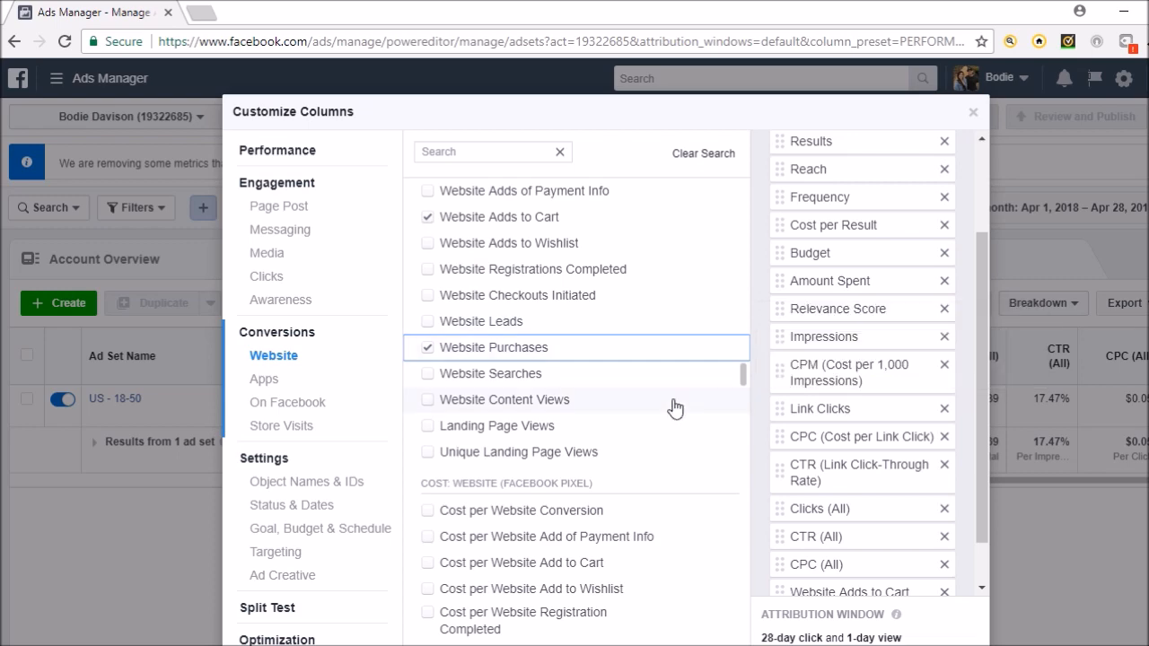
{"action": "scroll", "coordinate": [716, 442], "scroll_direction": "down", "scroll_amount": 2}
{"action": "scroll", "coordinate": [715, 445], "scroll_direction": "up", "scroll_amount": 4}
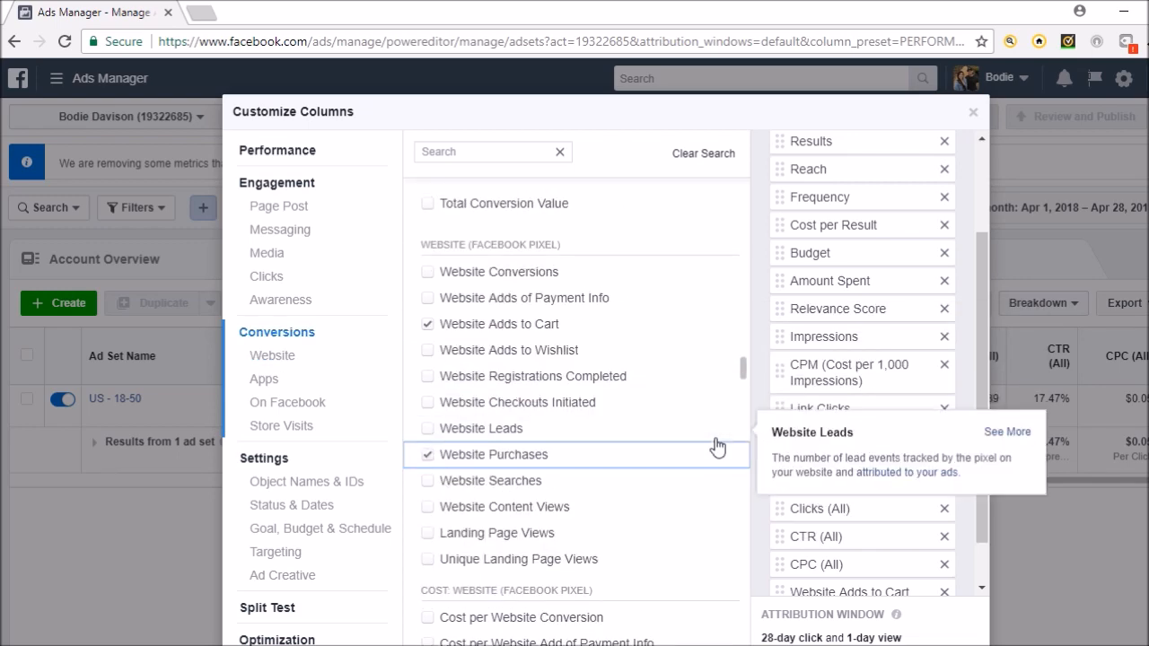
{"action": "scroll", "coordinate": [715, 447], "scroll_direction": "down", "scroll_amount": 3}
{"action": "scroll", "coordinate": [715, 447], "scroll_direction": "down", "scroll_amount": 1}
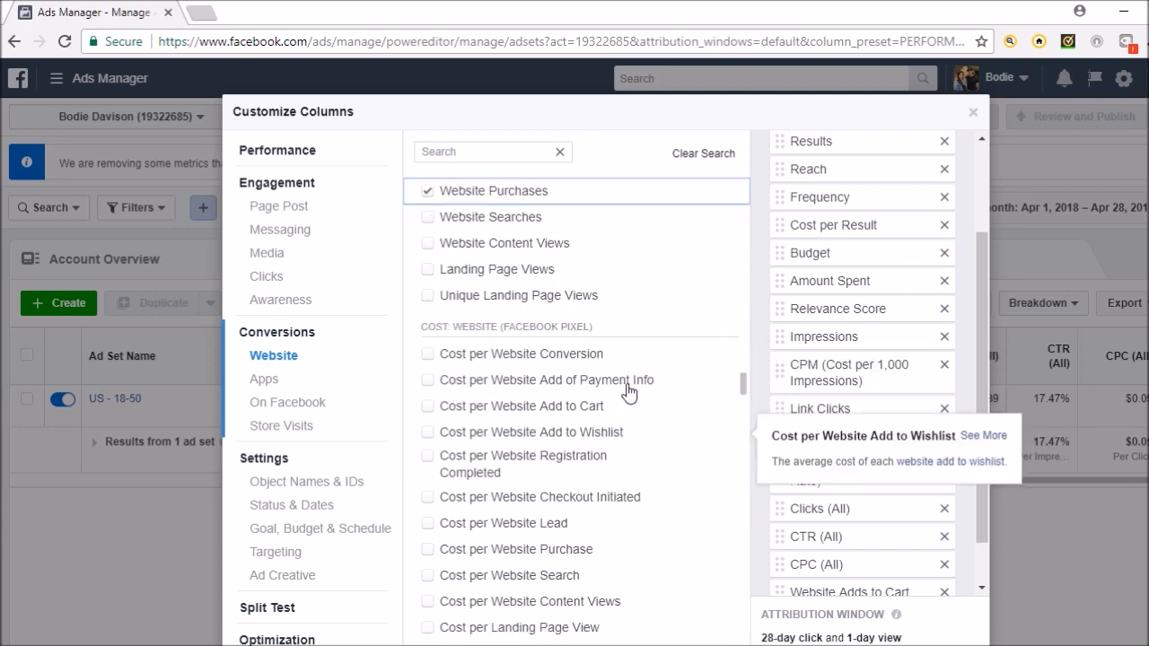
{"action": "left_click", "coordinate": [446, 404]}
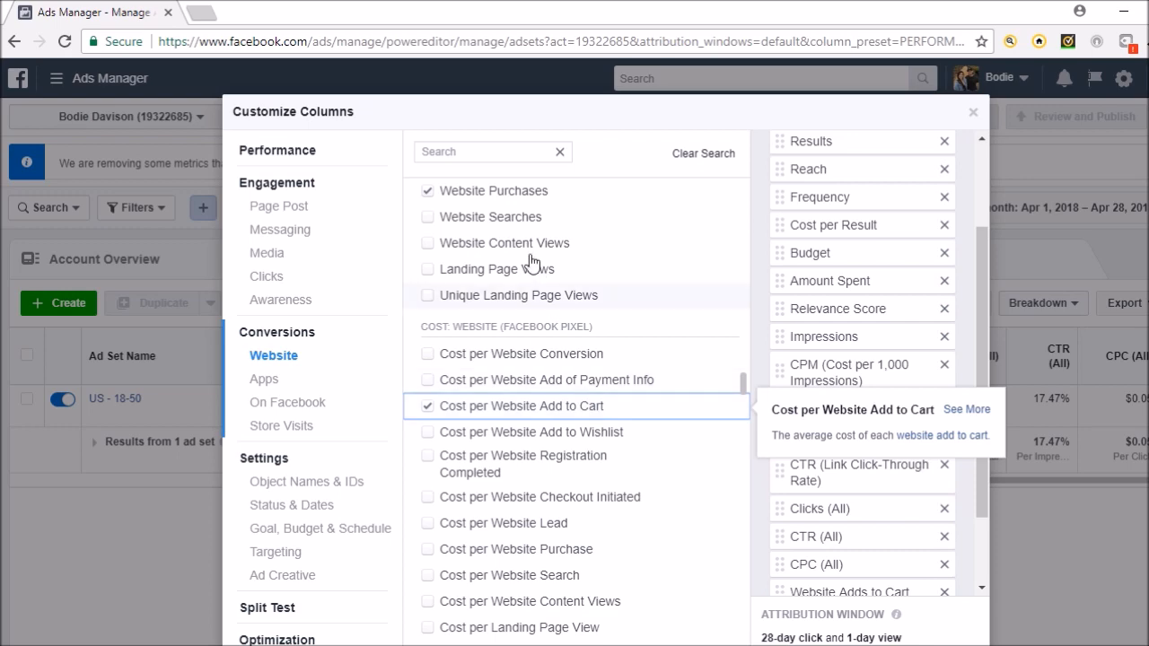
Step: Add the Facebook pixel metric Cost per Website Purchase to the selected columns and apply the custom column set
{"action": "left_click", "coordinate": [523, 551]}
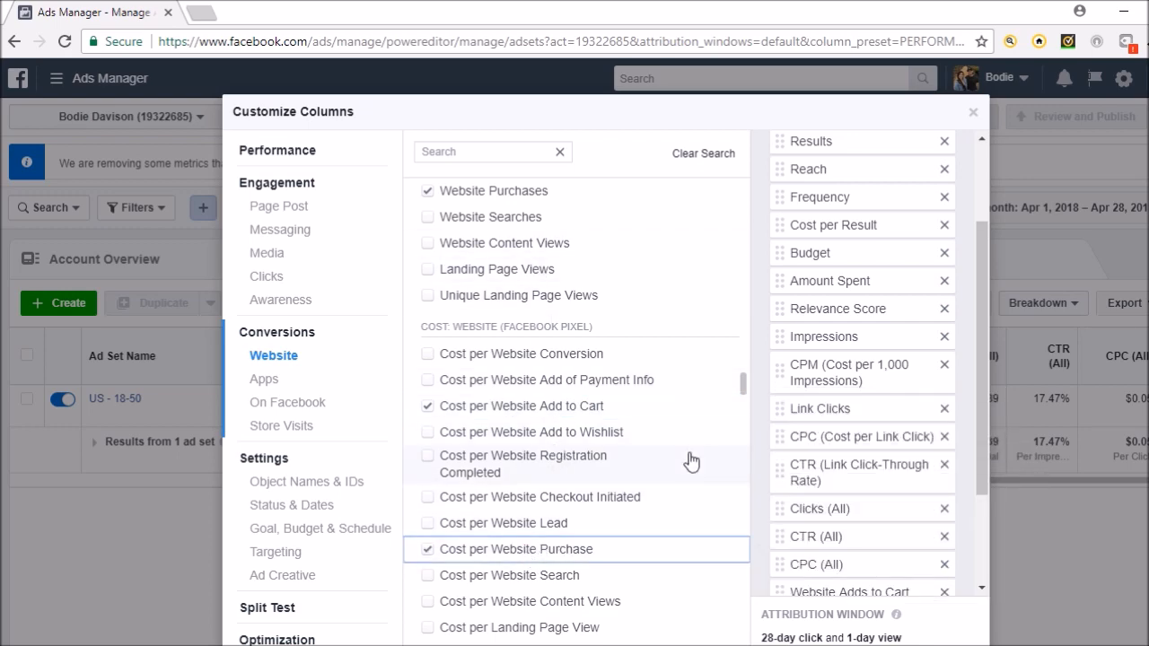
{"action": "scroll", "coordinate": [688, 462], "scroll_direction": "down", "scroll_amount": 5}
{"action": "scroll", "coordinate": [884, 502], "scroll_direction": "down", "scroll_amount": 3}
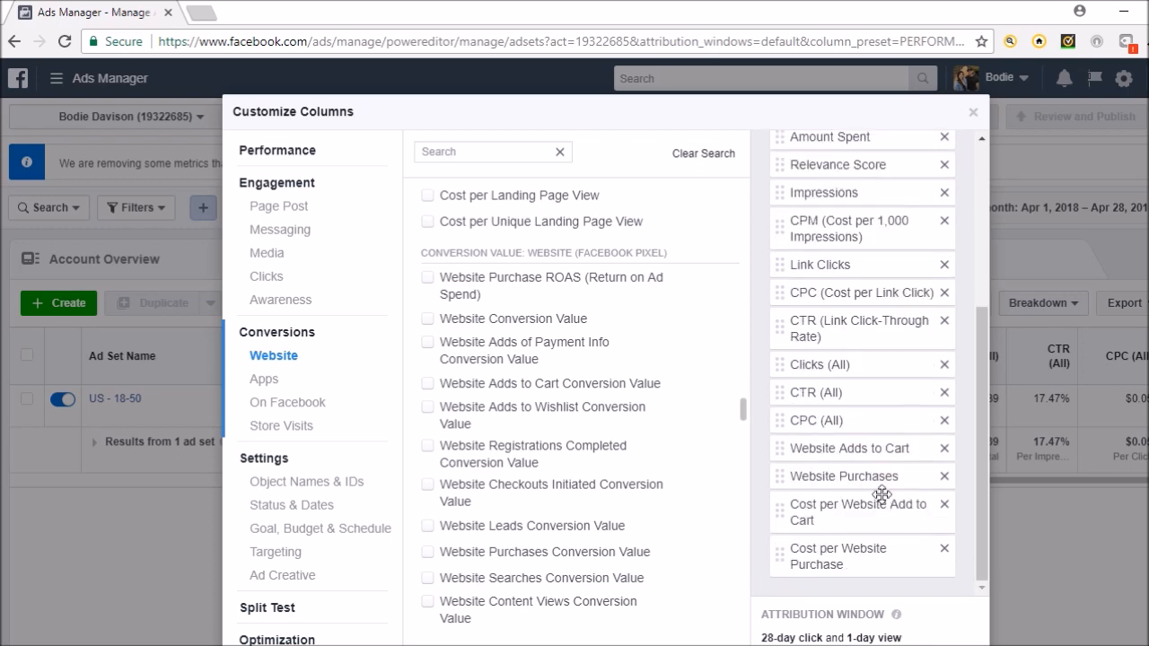
{"action": "scroll", "coordinate": [881, 493], "scroll_direction": "down", "scroll_amount": 2}
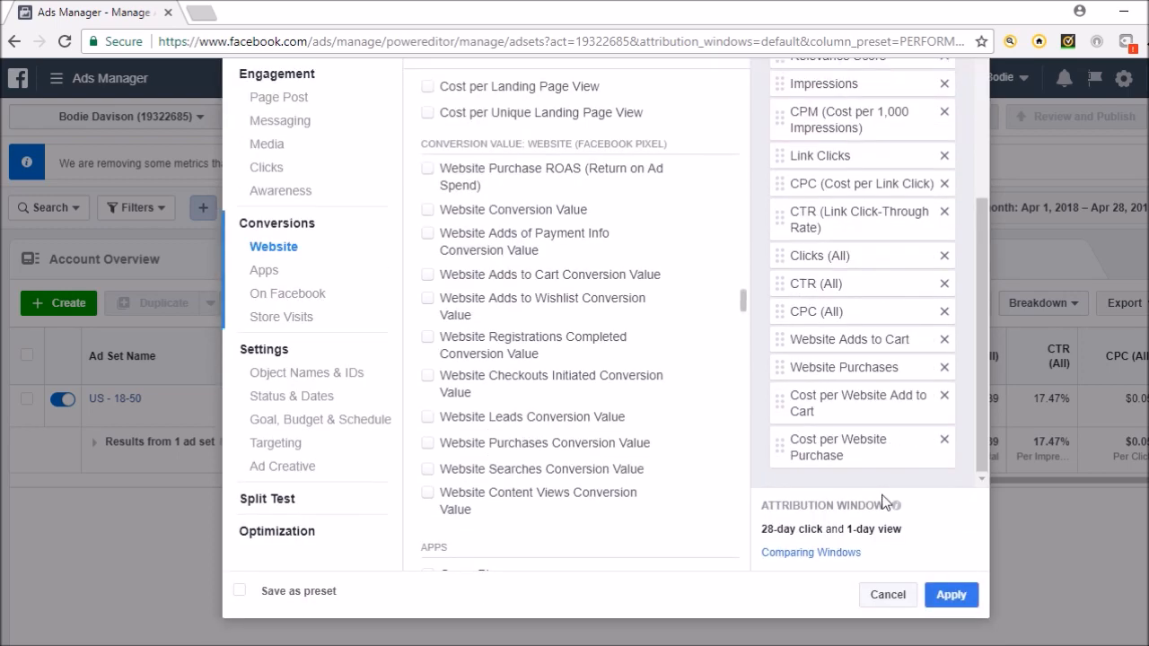
{"action": "left_click", "coordinate": [951, 596]}
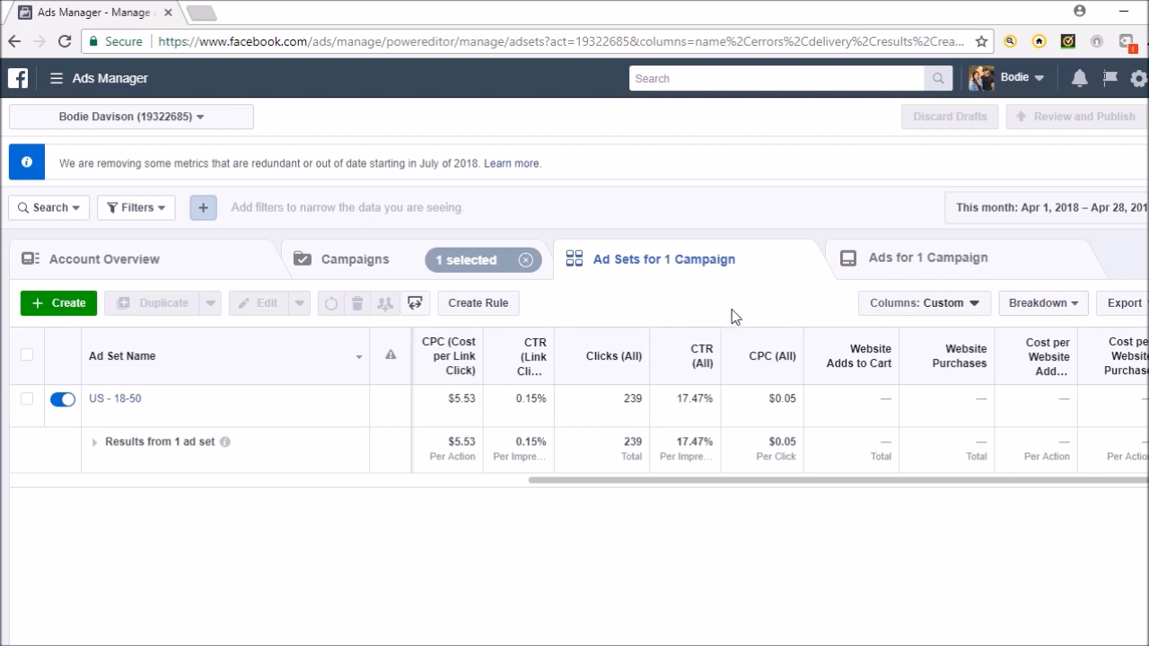
Step: Examine the ad set's custom columns, from the link click metrics to the website add-to-cart and purchase counts and costs
{"action": "left_click_drag", "start_coordinate": [816, 480], "coordinate": [611, 490]}
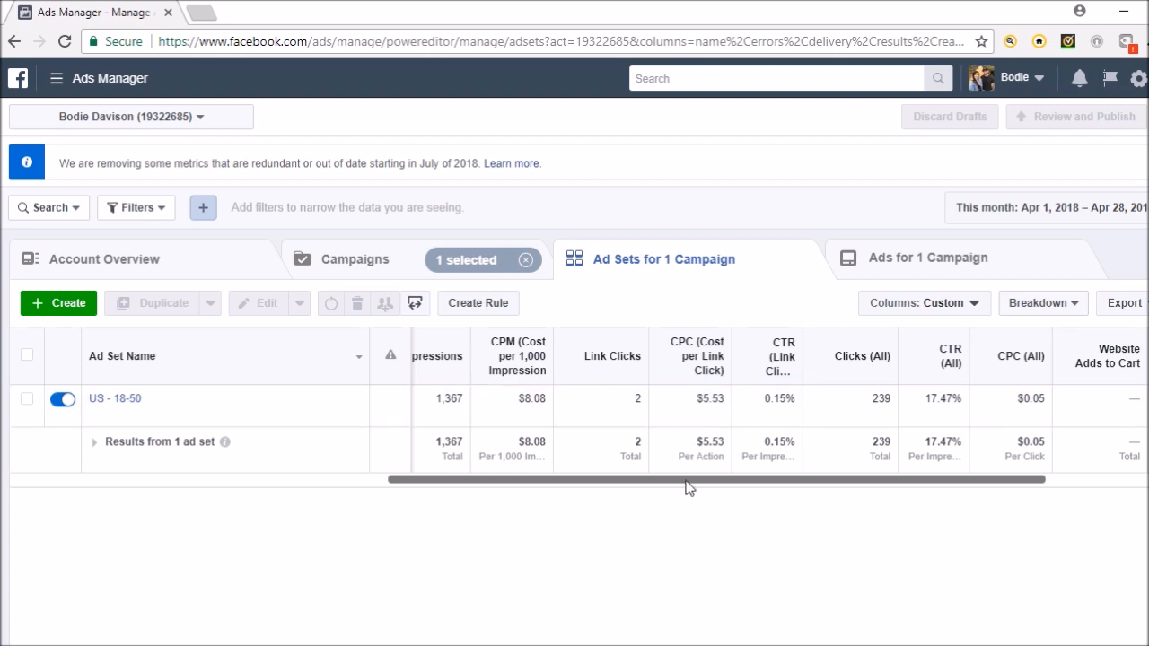
{"action": "left_click_drag", "start_coordinate": [687, 483], "coordinate": [874, 488]}
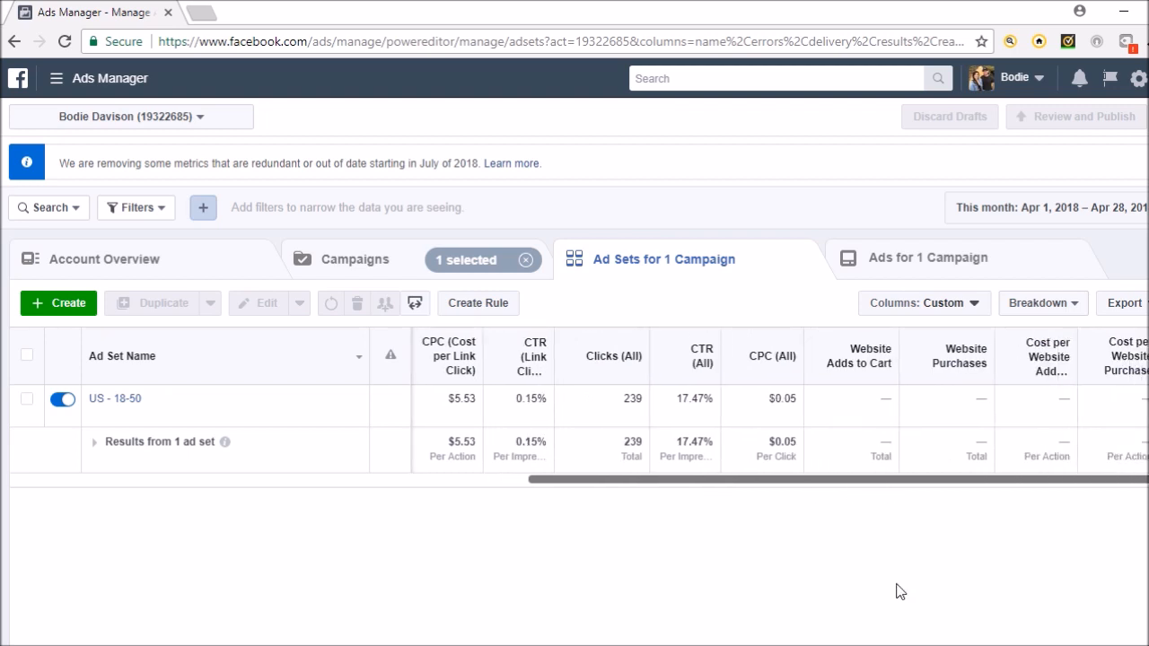
{"action": "mouse_move", "coordinate": [858, 359]}
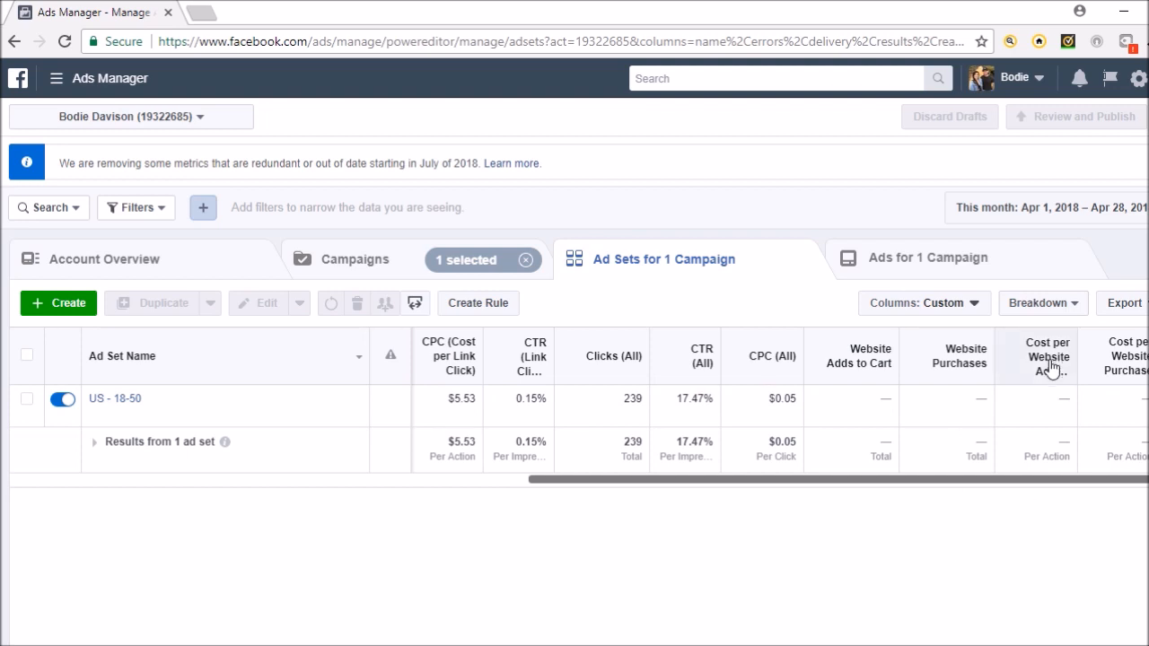
{"action": "mouse_move", "coordinate": [1052, 368]}
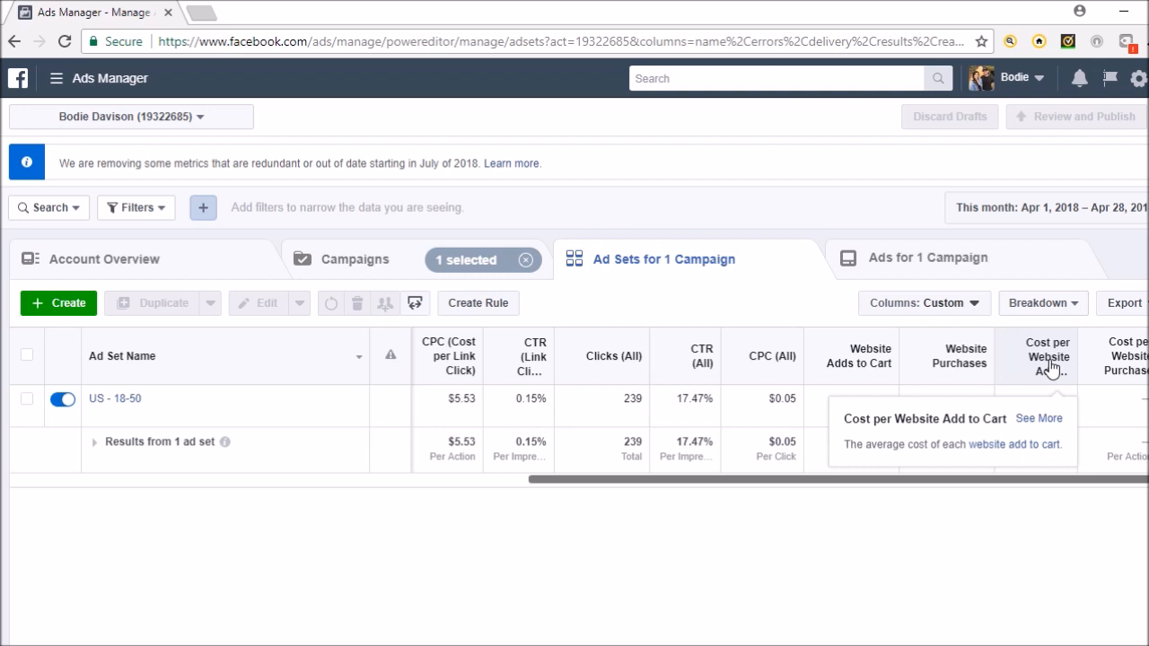
{"action": "mouse_move", "coordinate": [1136, 359]}
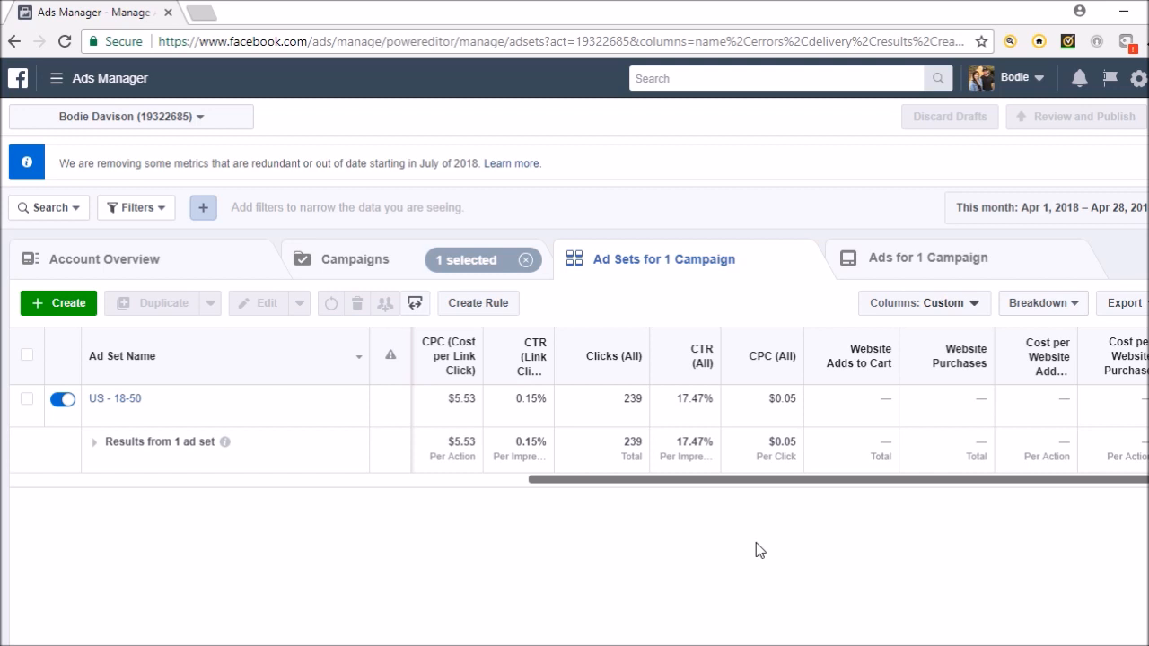
Step: Examine the campaign's ad-level metrics, including Relevance Score and Cost per Result, and compare them with the ad set level
{"action": "left_click", "coordinate": [953, 258]}
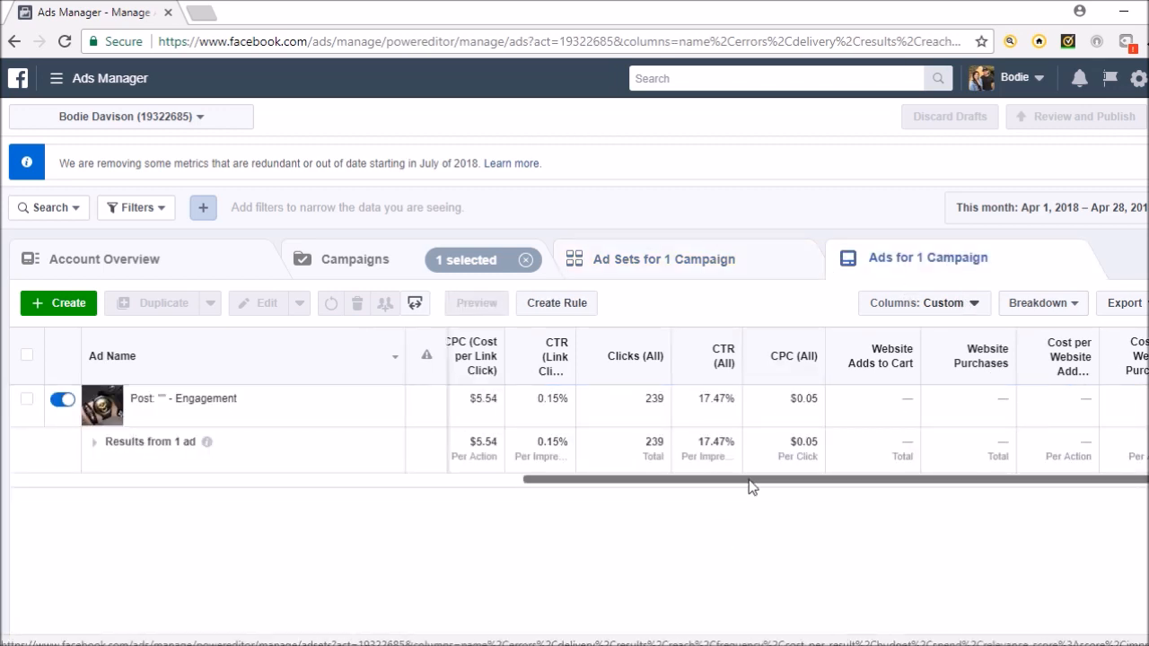
{"action": "left_click_drag", "start_coordinate": [750, 481], "coordinate": [295, 470]}
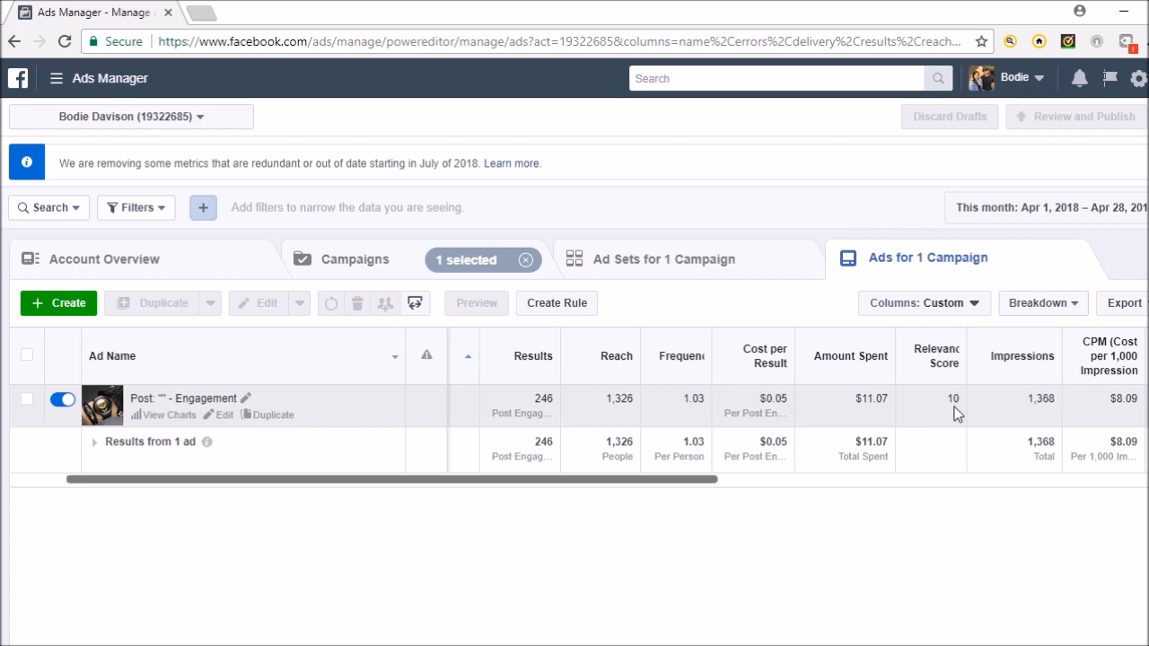
{"action": "mouse_move", "coordinate": [943, 361]}
{"action": "mouse_move", "coordinate": [777, 406]}
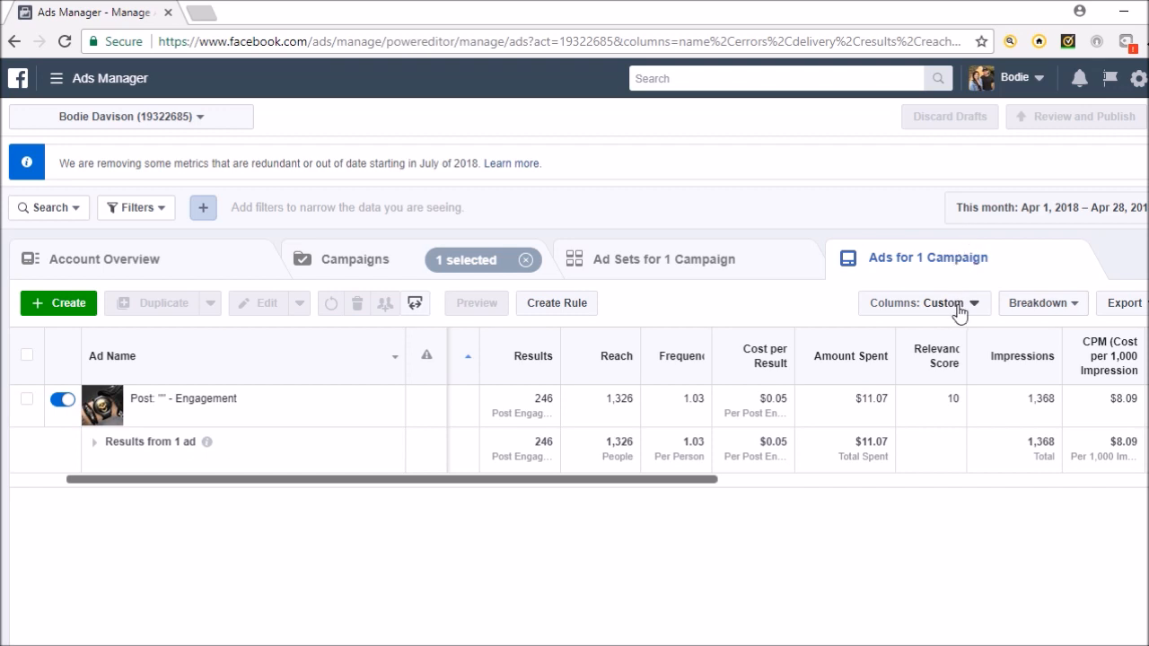
{"action": "left_click", "coordinate": [692, 268]}
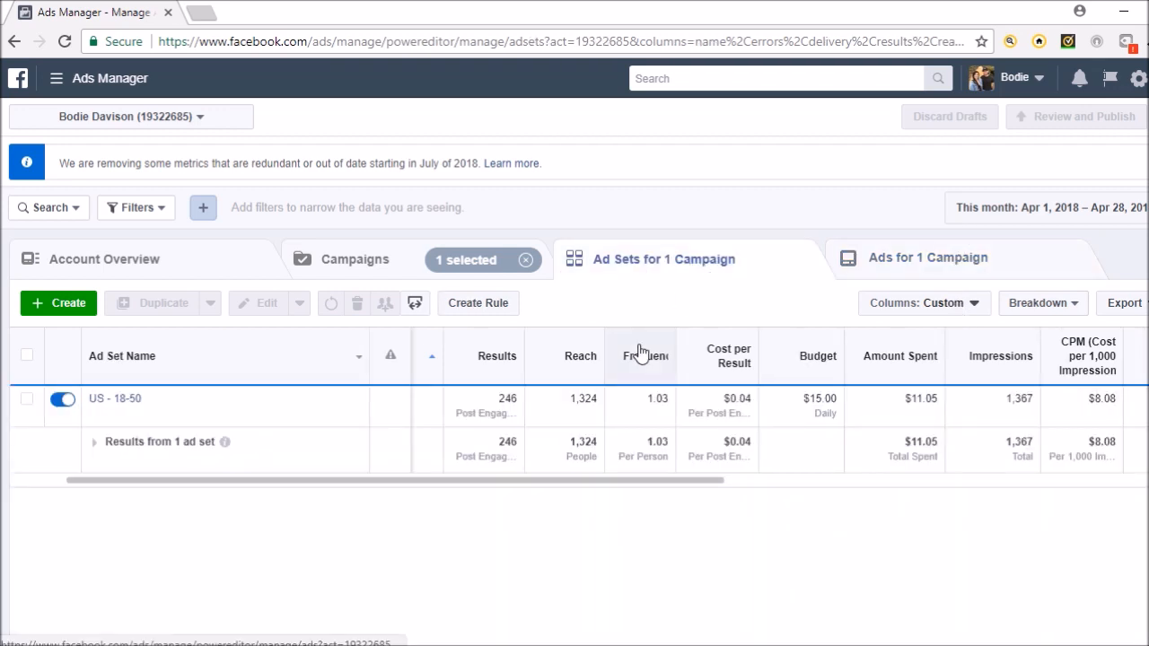
{"action": "left_click", "coordinate": [937, 260]}
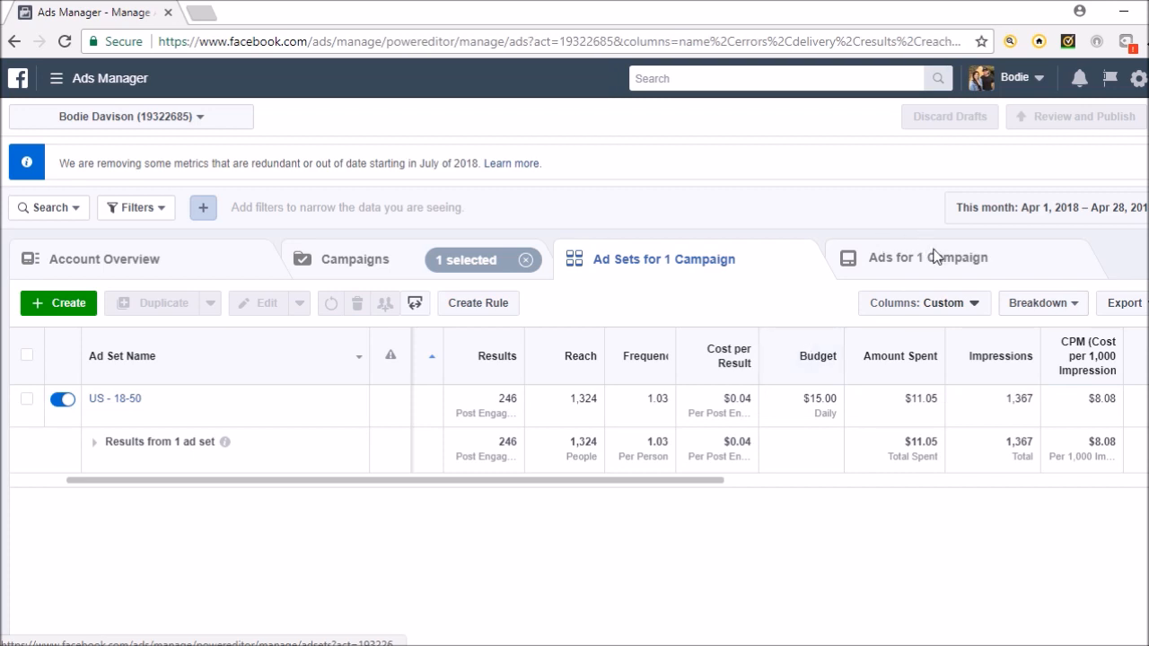